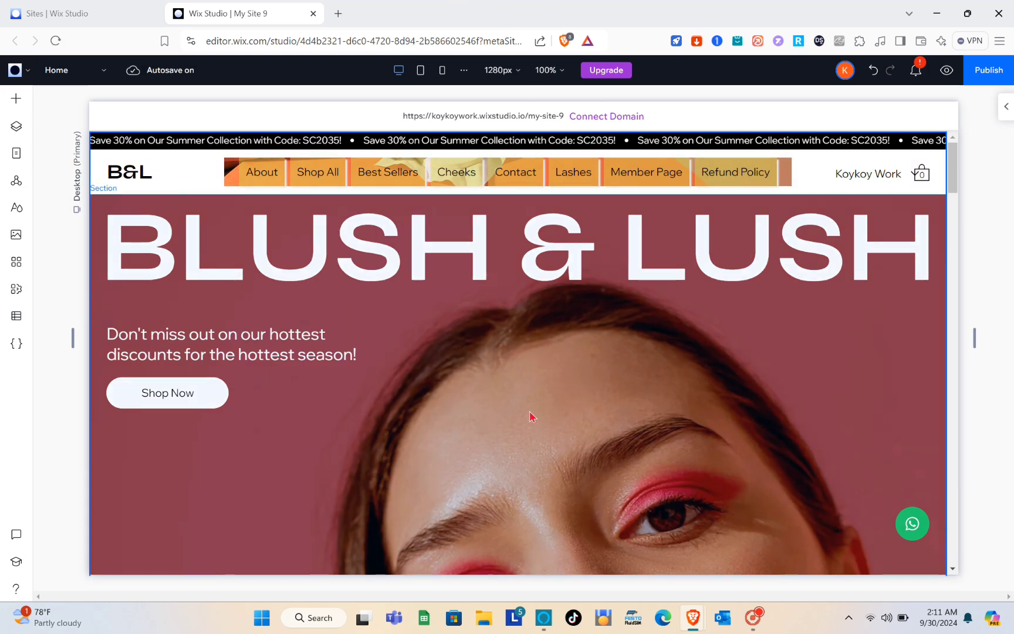
- Add a blank section between the hero image section and the Best Sellers section
scroll(530, 416, "down", 10)
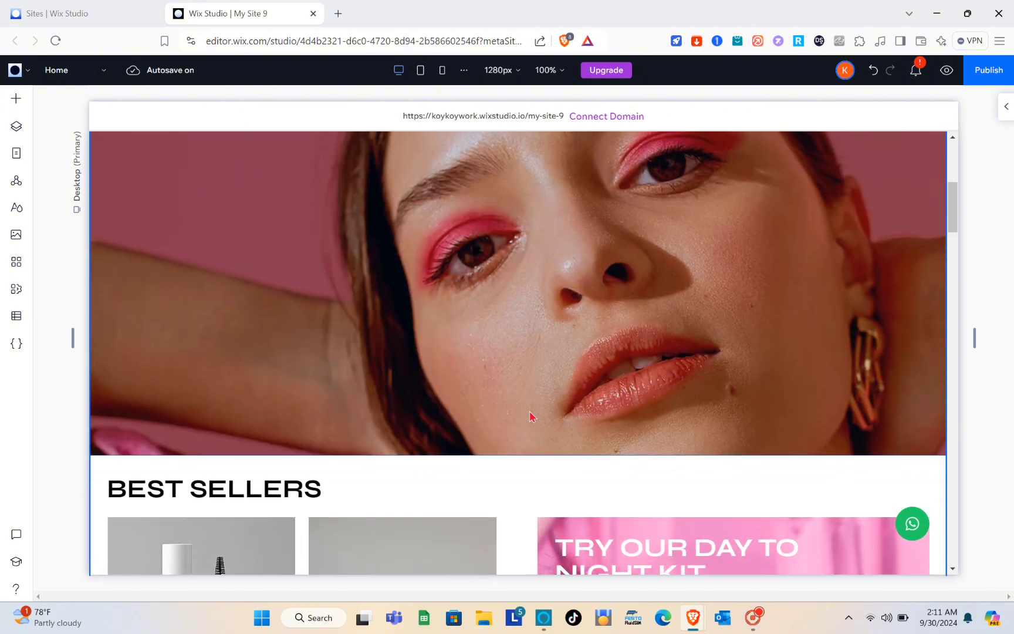
scroll(529, 415, "up", 4)
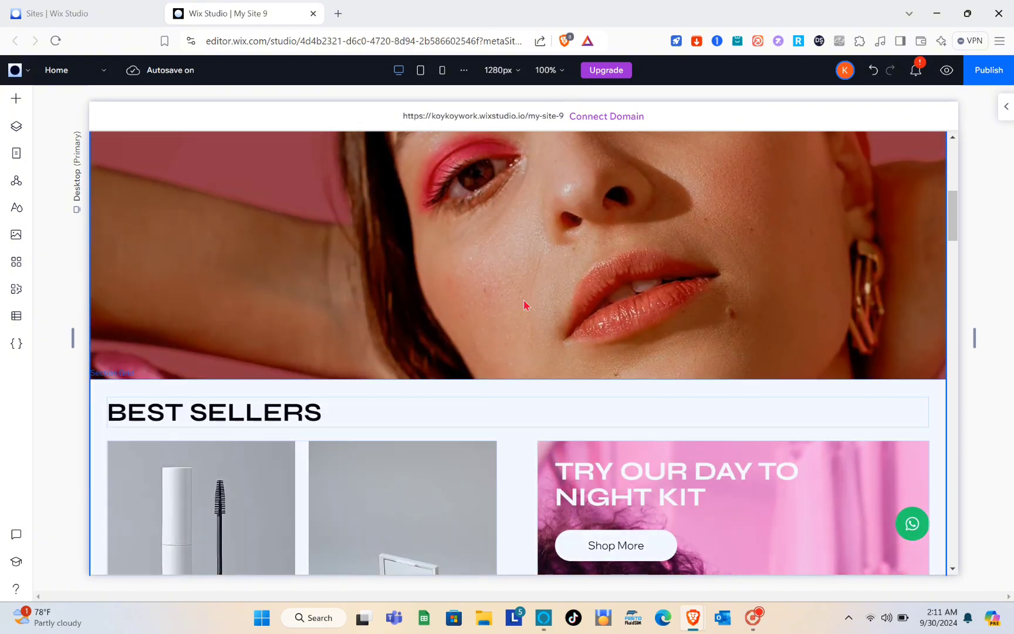
mouse_move(408, 380)
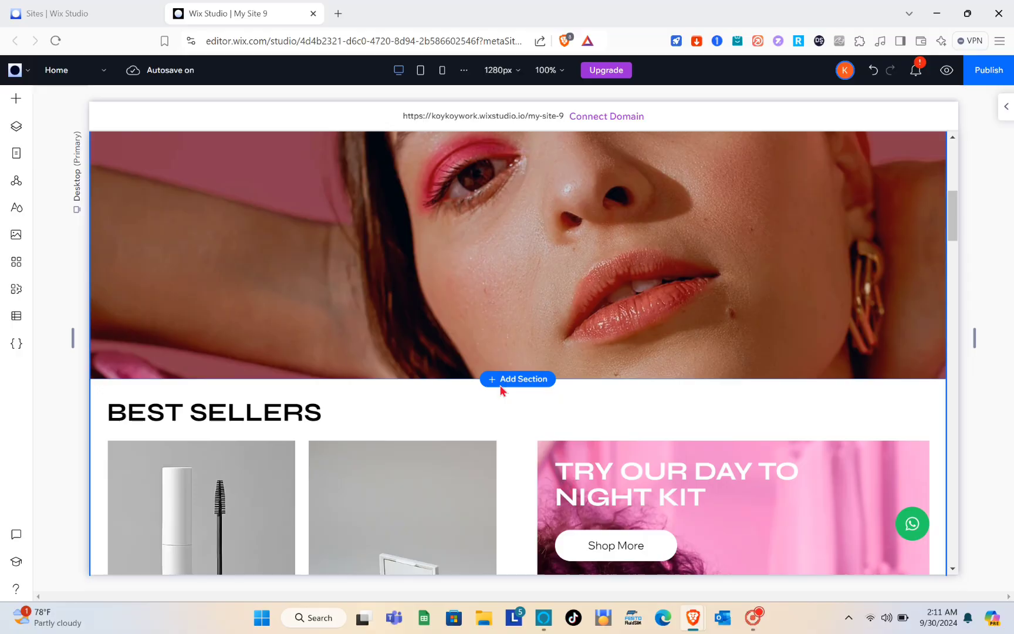
left_click(495, 425)
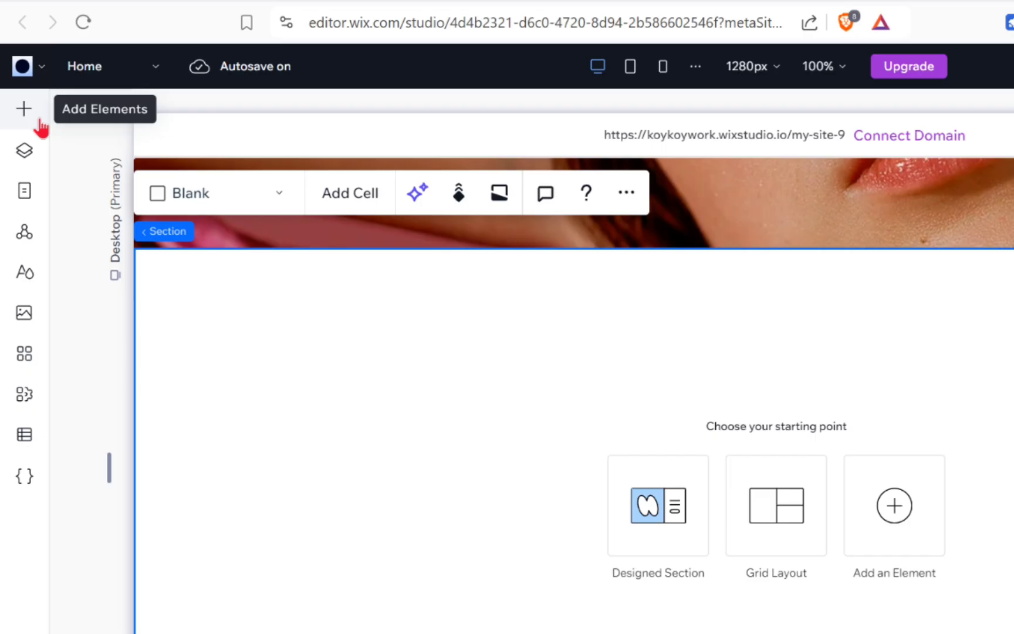
- Place a Slider flexbox from the Flexboxes layout tools in the new section and stretch it to fill the section
left_click(27, 109)
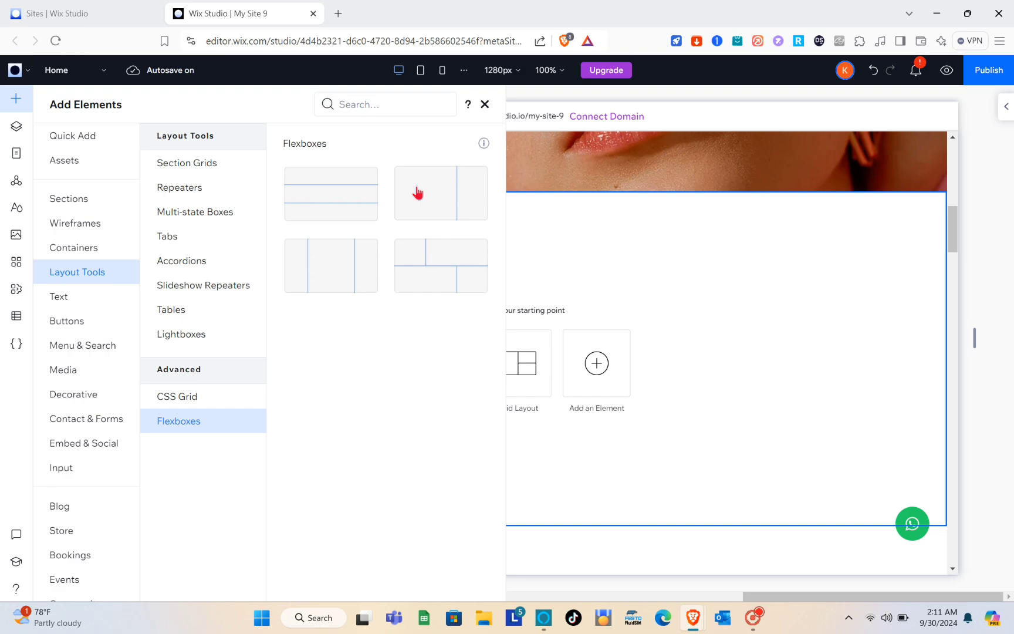
left_click_drag(418, 193, 289, 367)
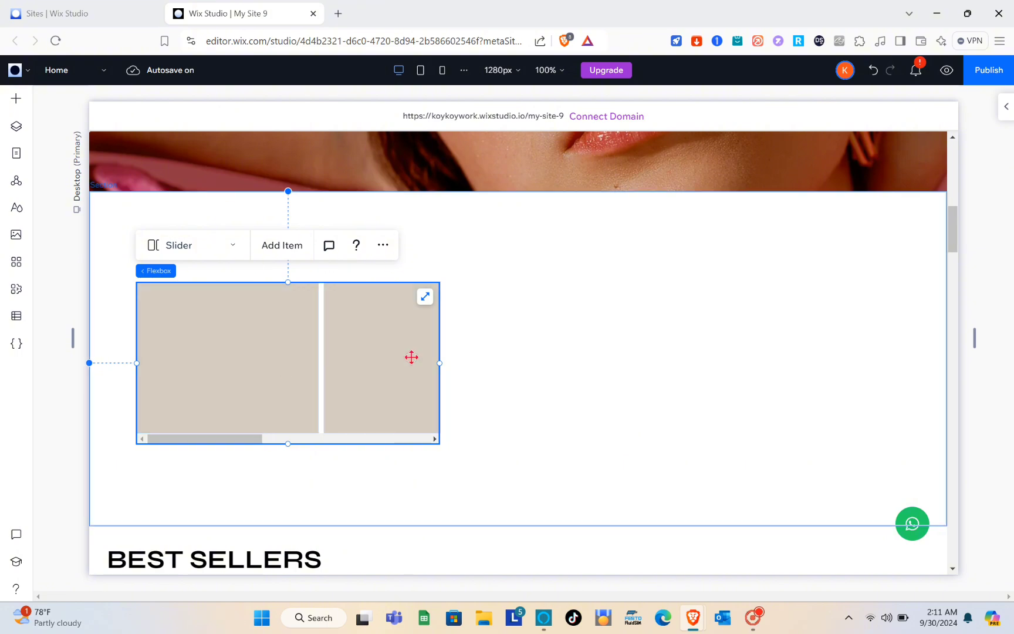
left_click(425, 296)
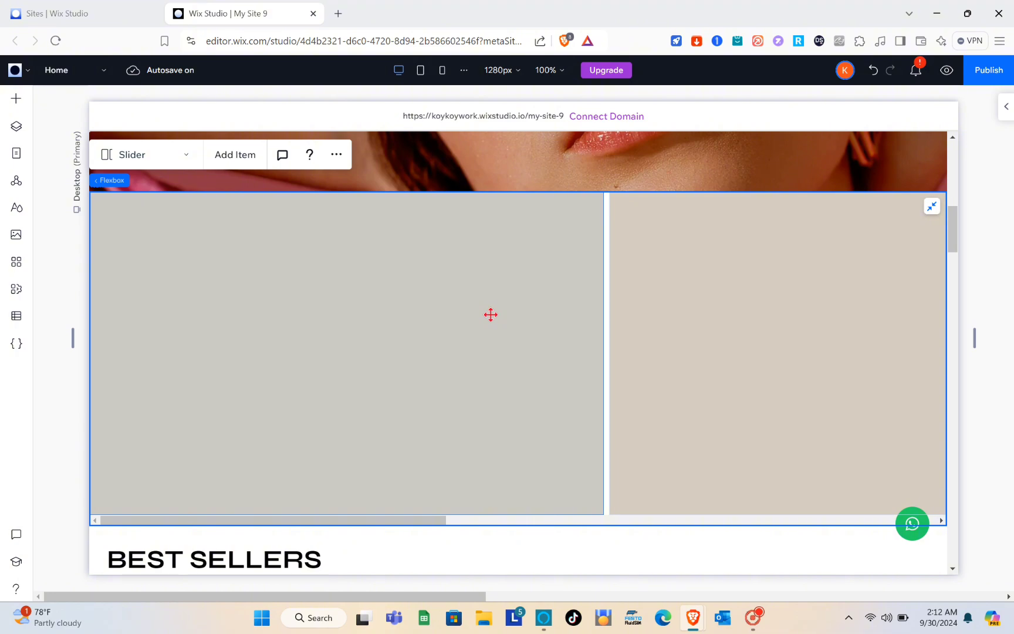
- Set the width of the flexbox's first item to 100%
left_click(393, 324)
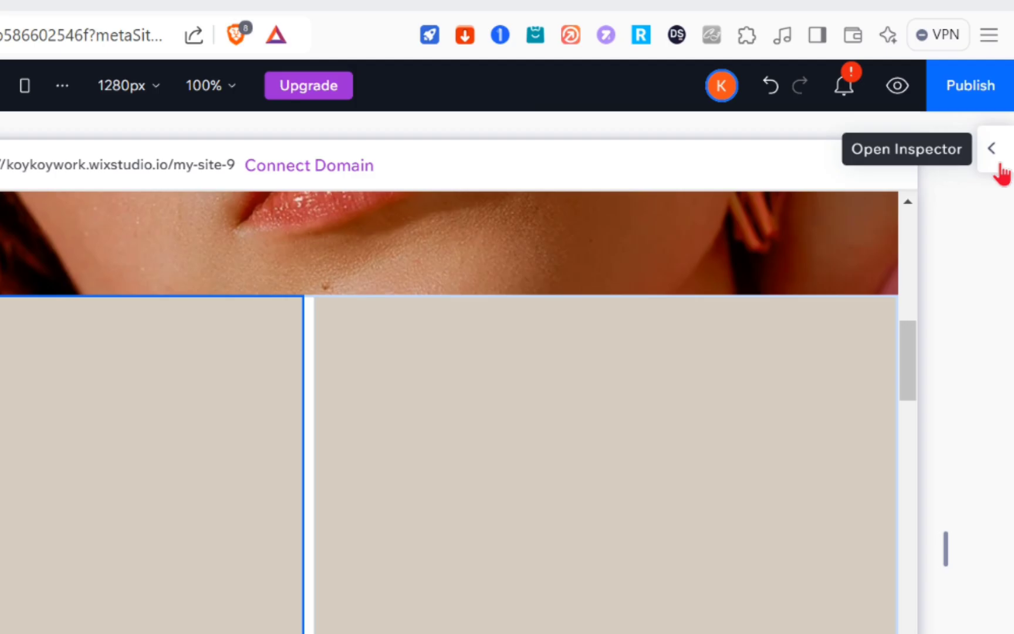
left_click(1007, 107)
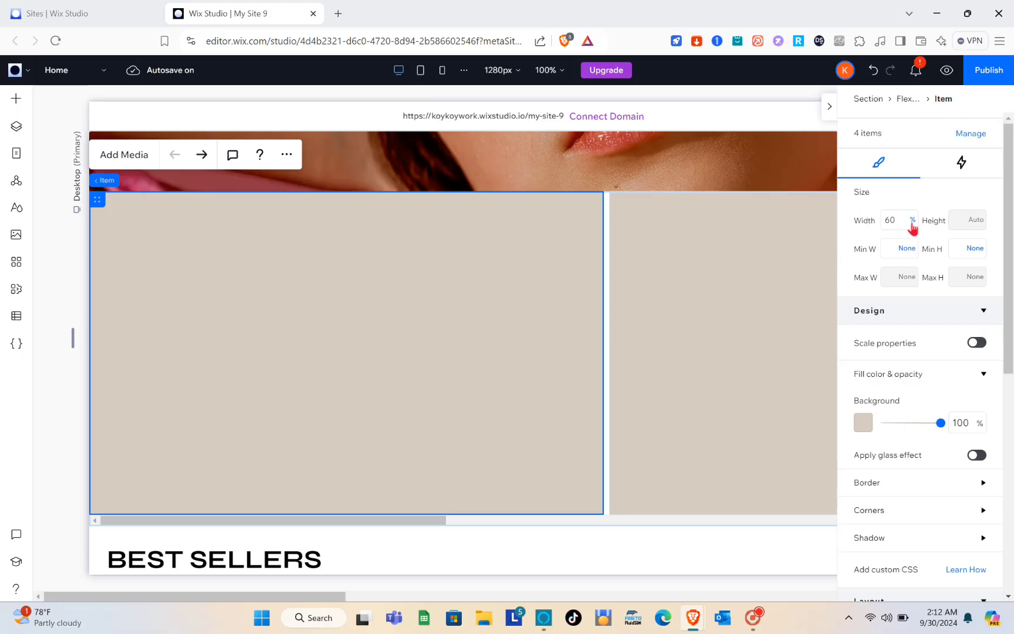
left_click(912, 220)
left_click(940, 200)
left_click(895, 219)
type("1")
type("00")
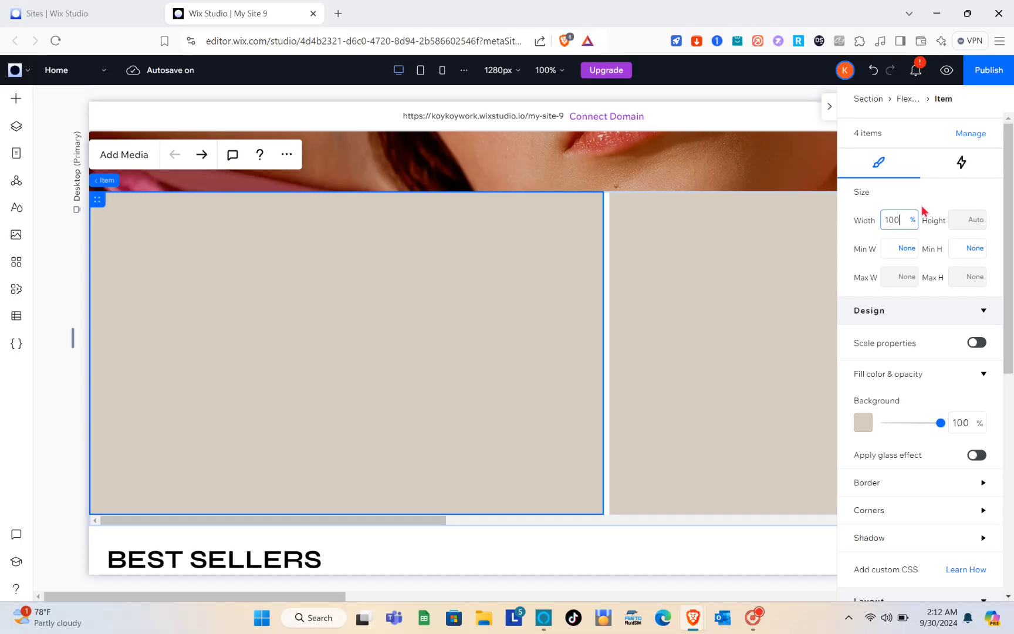
left_click(904, 188)
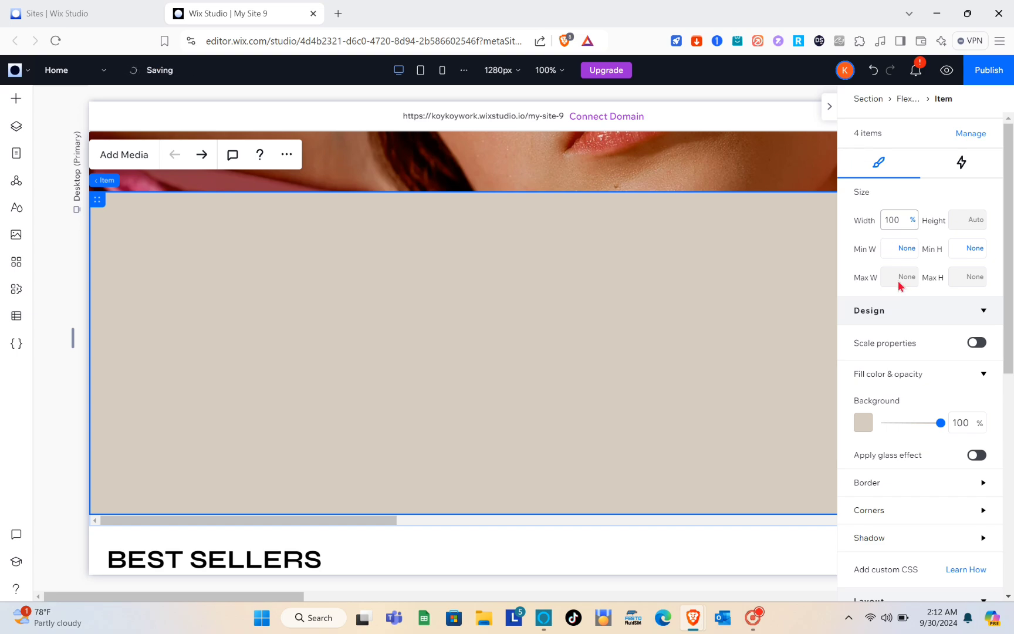
scroll(901, 352, "down", 5)
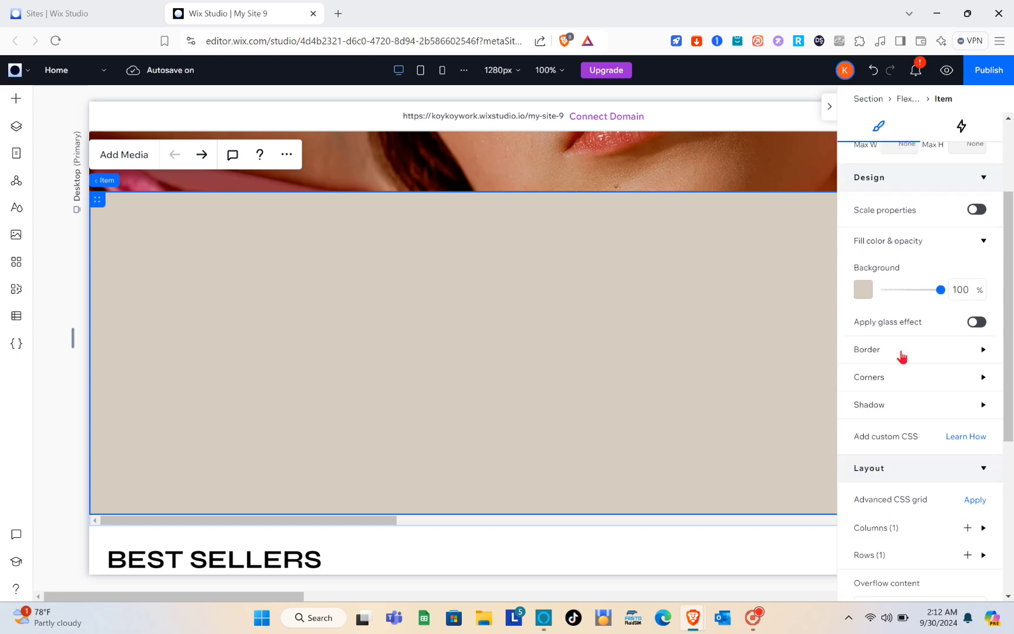
scroll(902, 356, "down", 3)
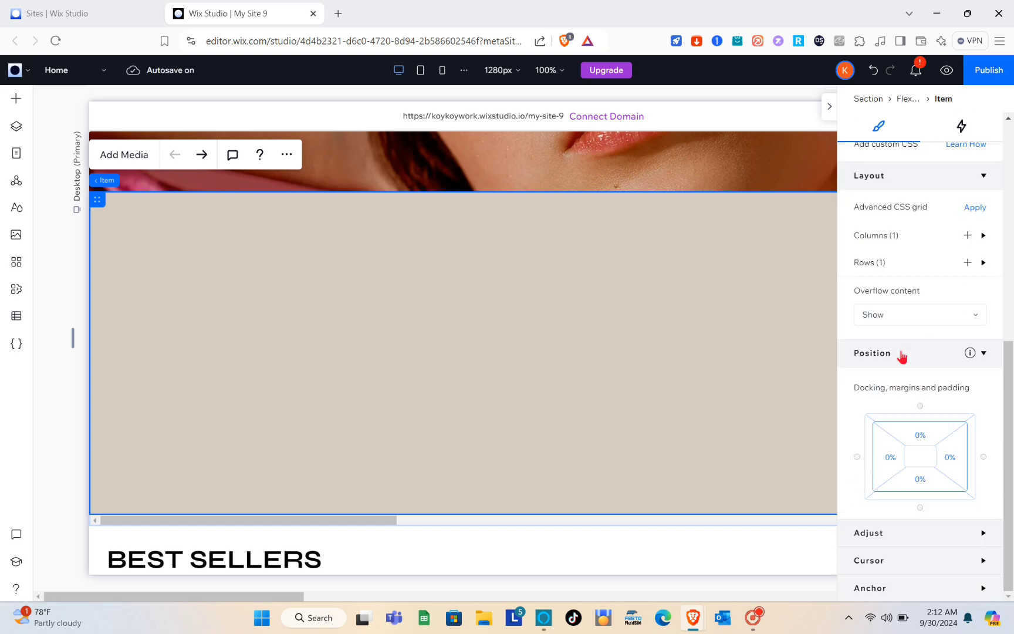
scroll(901, 356, "up", 7)
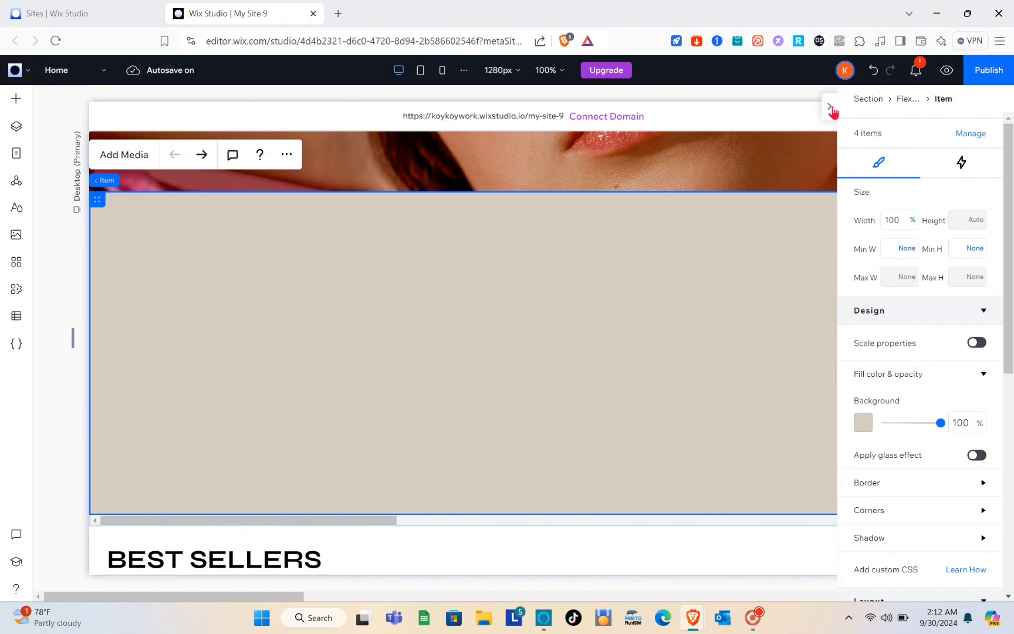
left_click(829, 106)
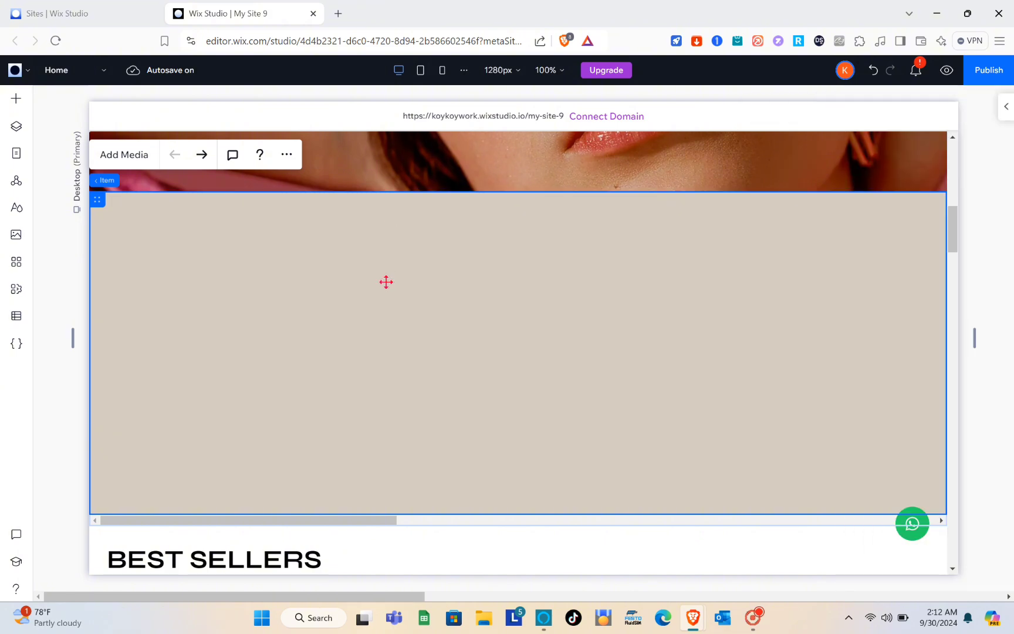
- Change the display type of the whole flexbox to Slides
scroll(386, 282, "up", 4)
scroll(386, 281, "down", 8)
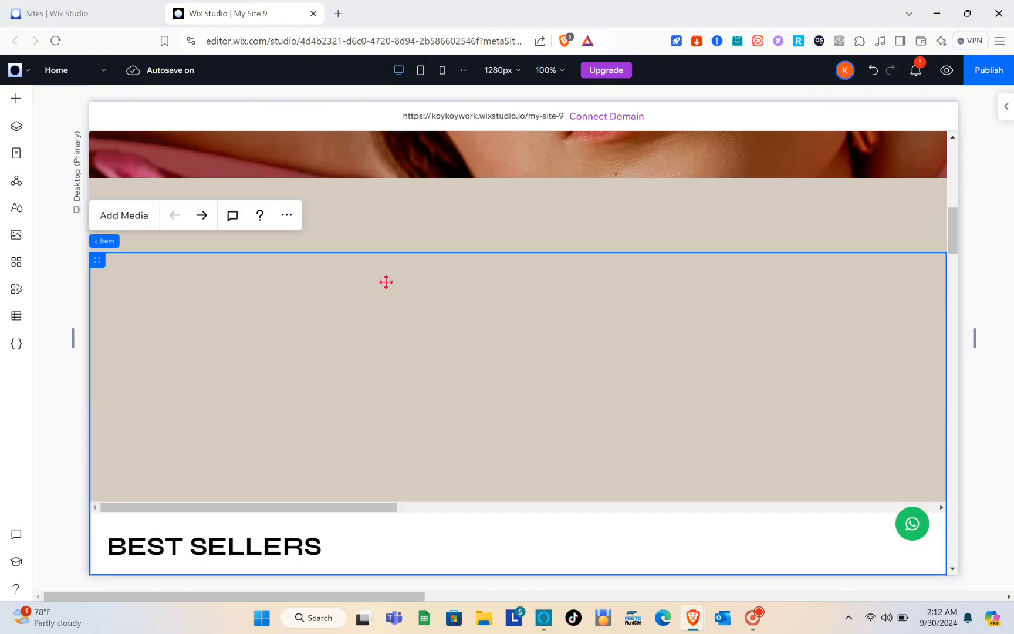
scroll(386, 281, "up", 6)
scroll(385, 283, "down", 2)
left_click(385, 283)
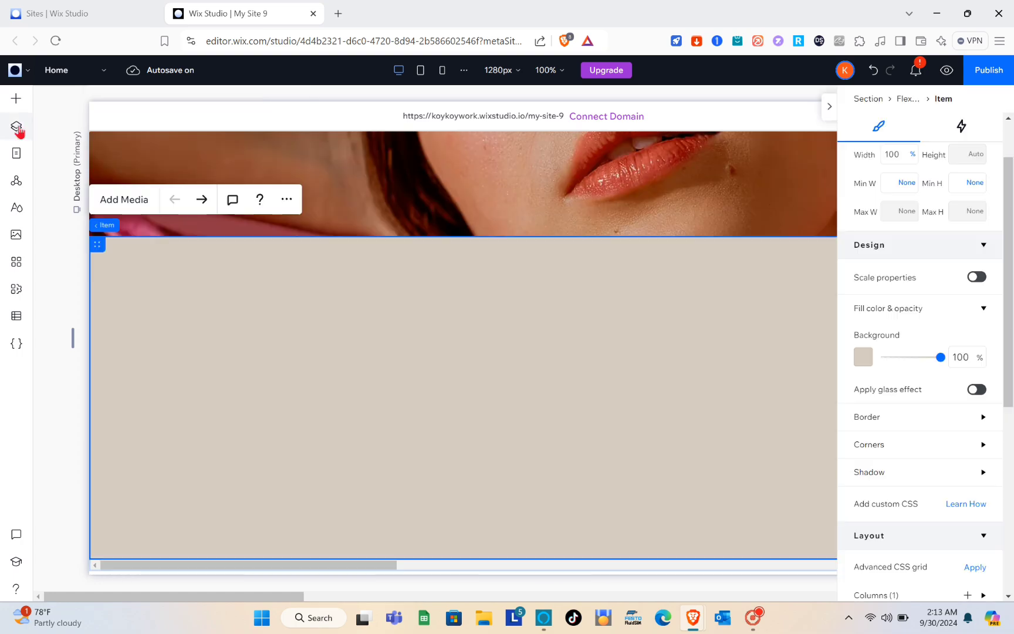
left_click(18, 131)
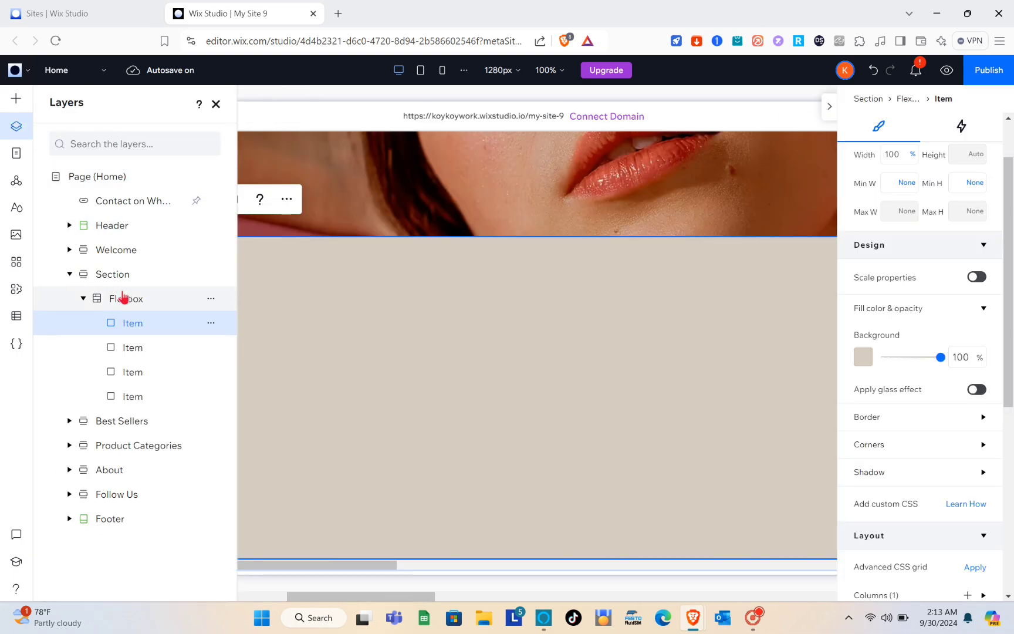
left_click(128, 298)
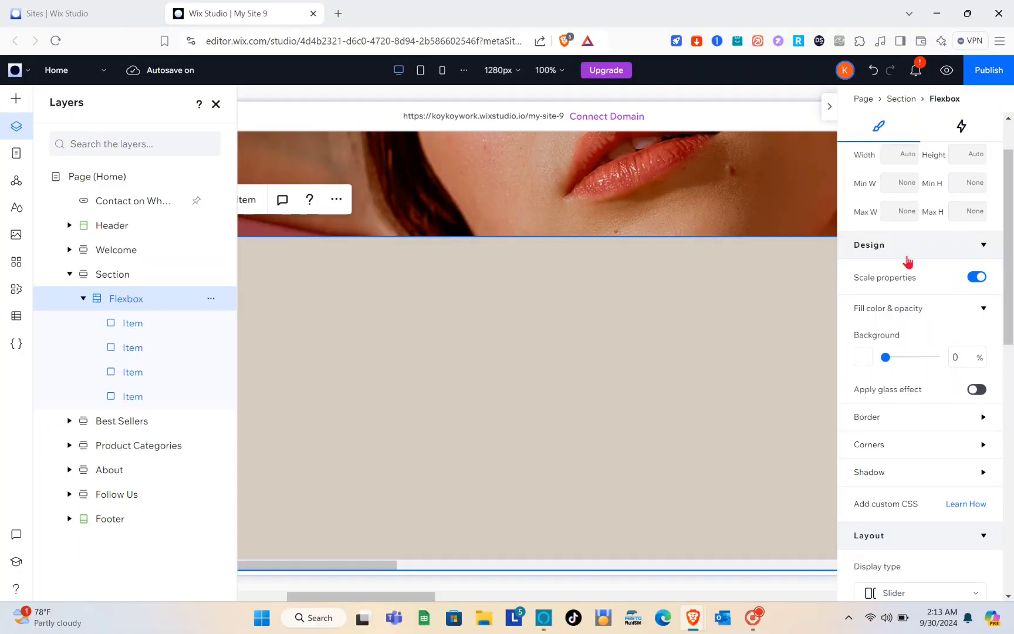
scroll(907, 260, "down", 3)
scroll(906, 282, "down", 1)
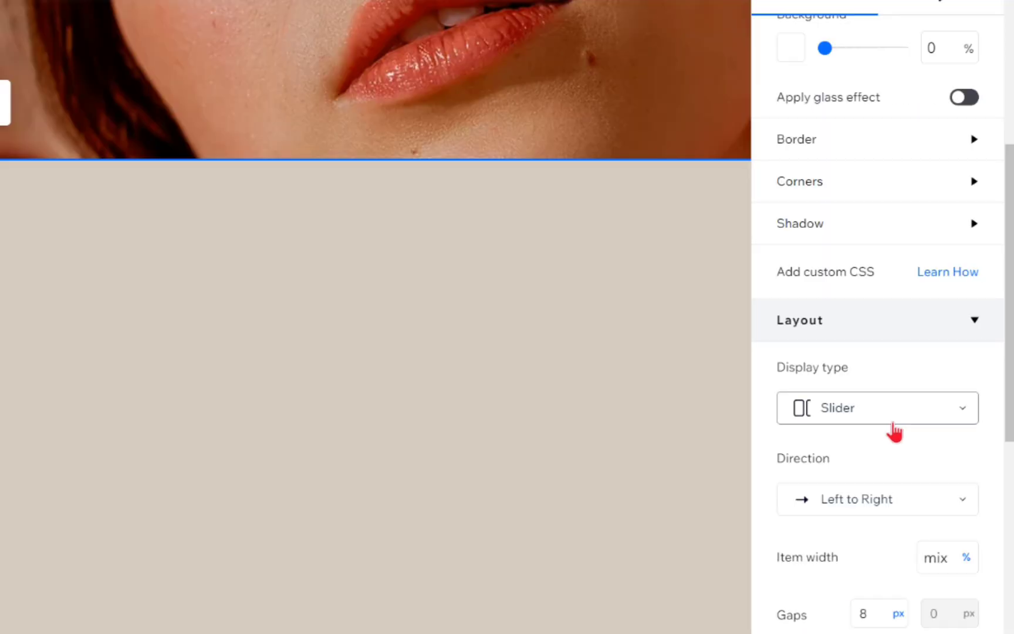
left_click(929, 399)
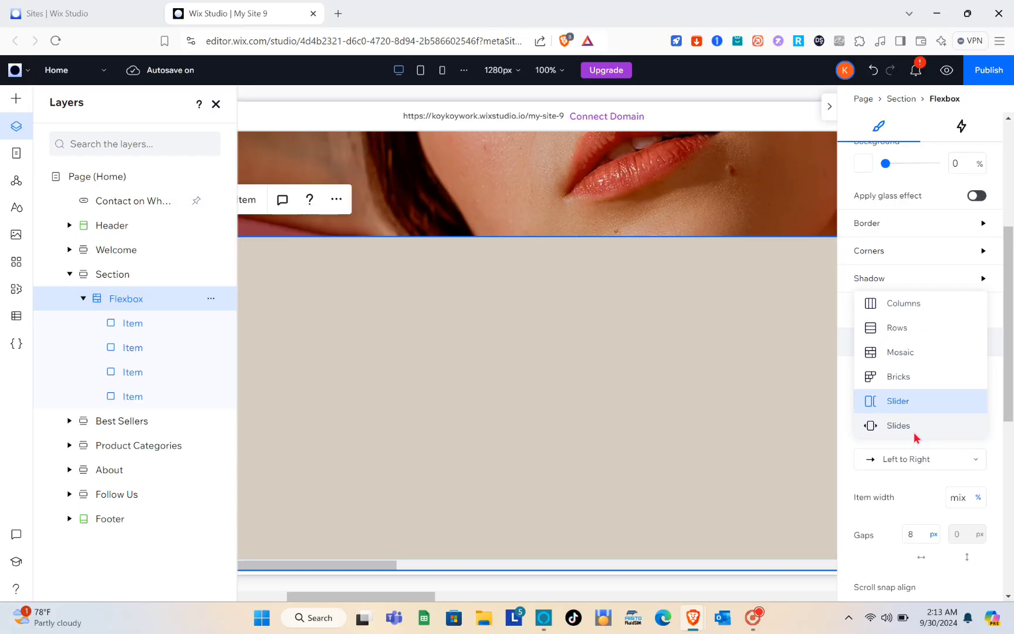
left_click(915, 433)
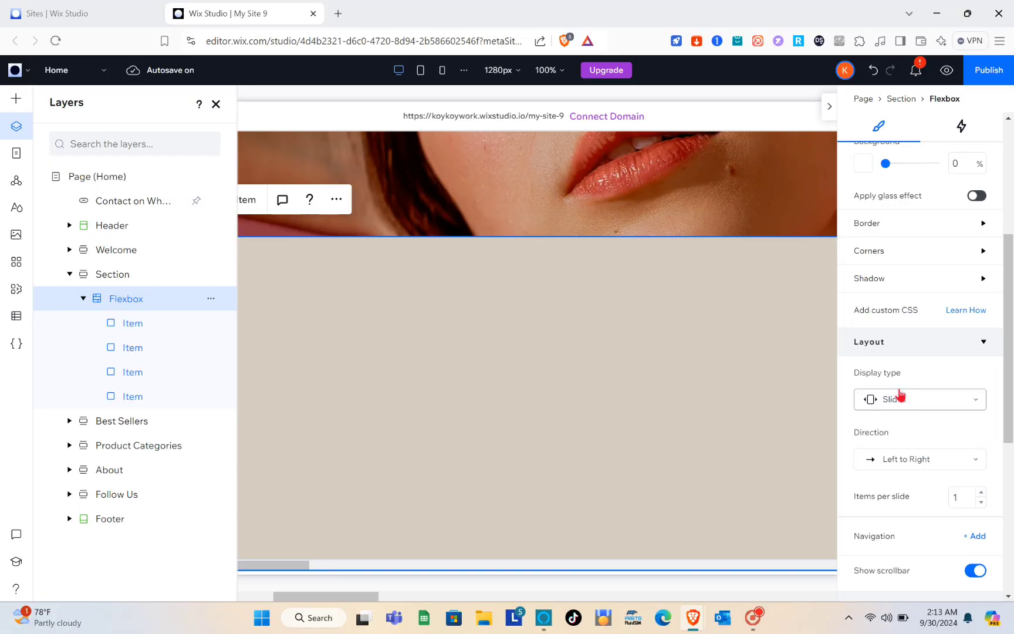
left_click(829, 109)
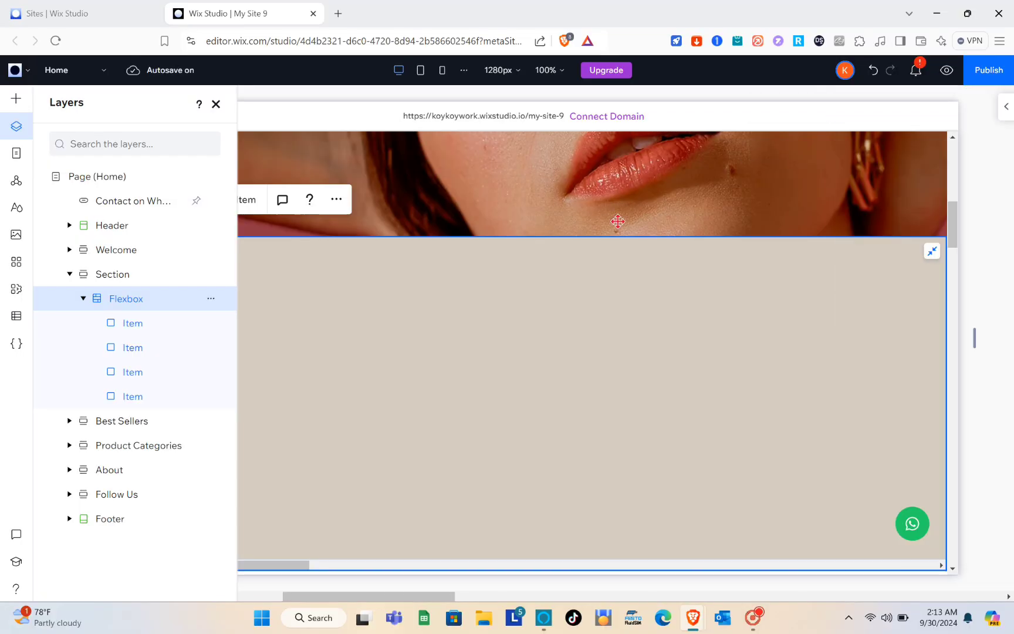
- Add an Image element from Quick Add to the first item of the flexbox
left_click(134, 329)
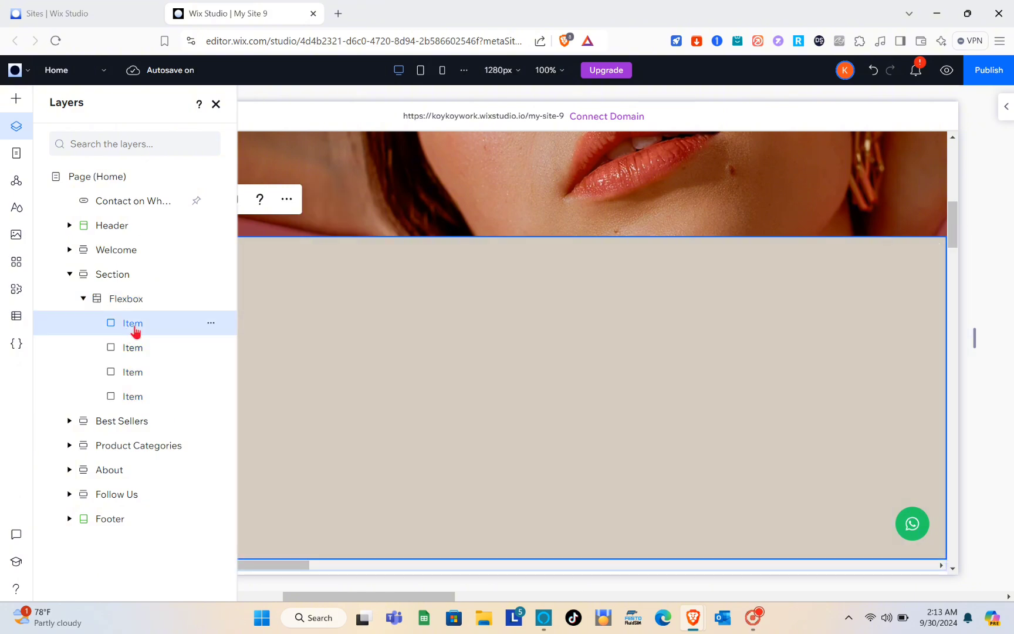
left_click(216, 105)
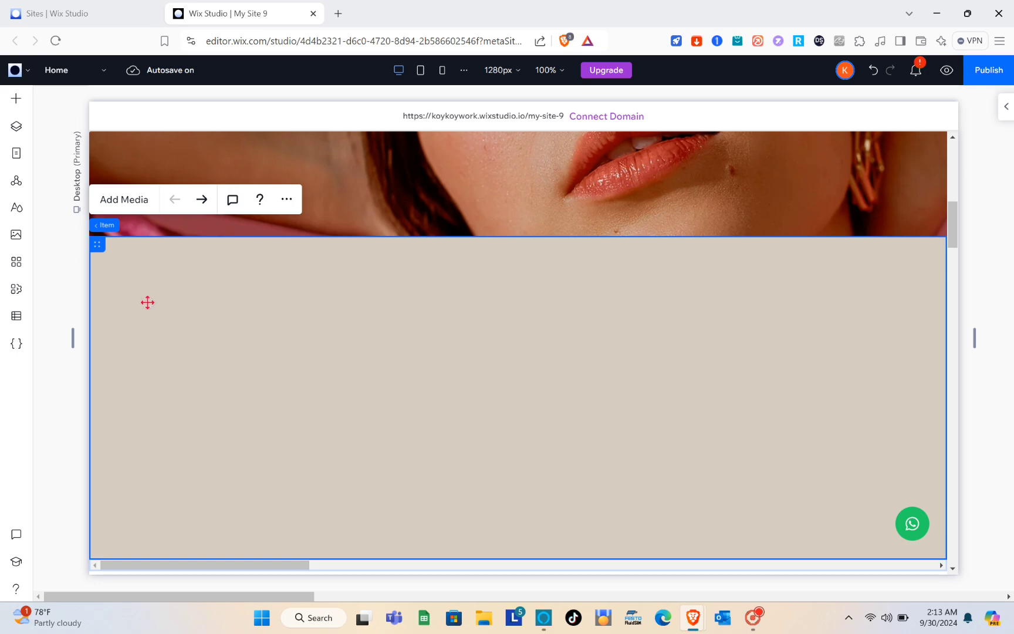
left_click(17, 99)
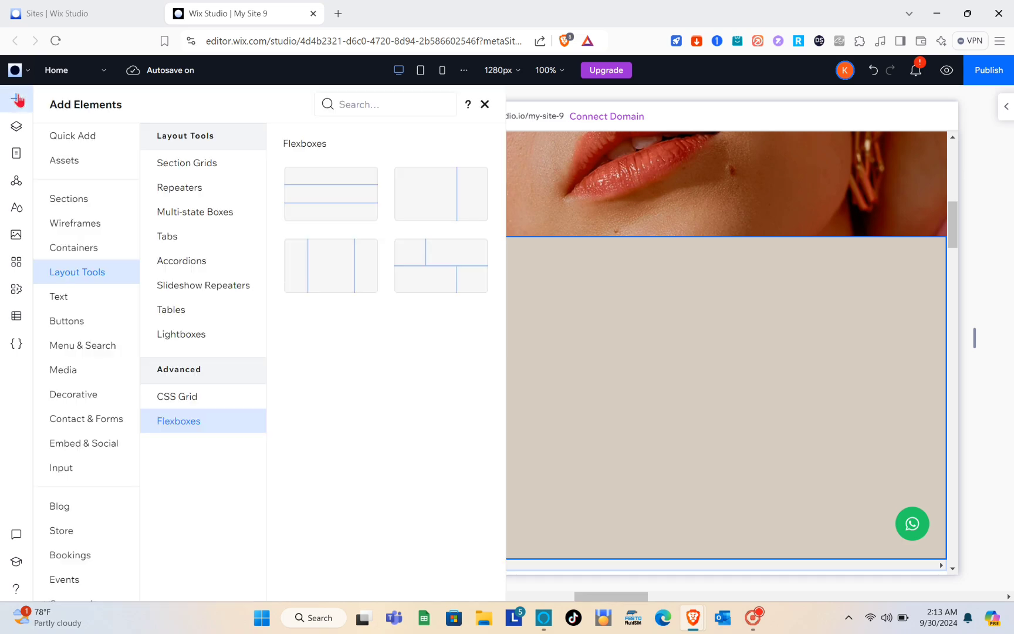
left_click(57, 141)
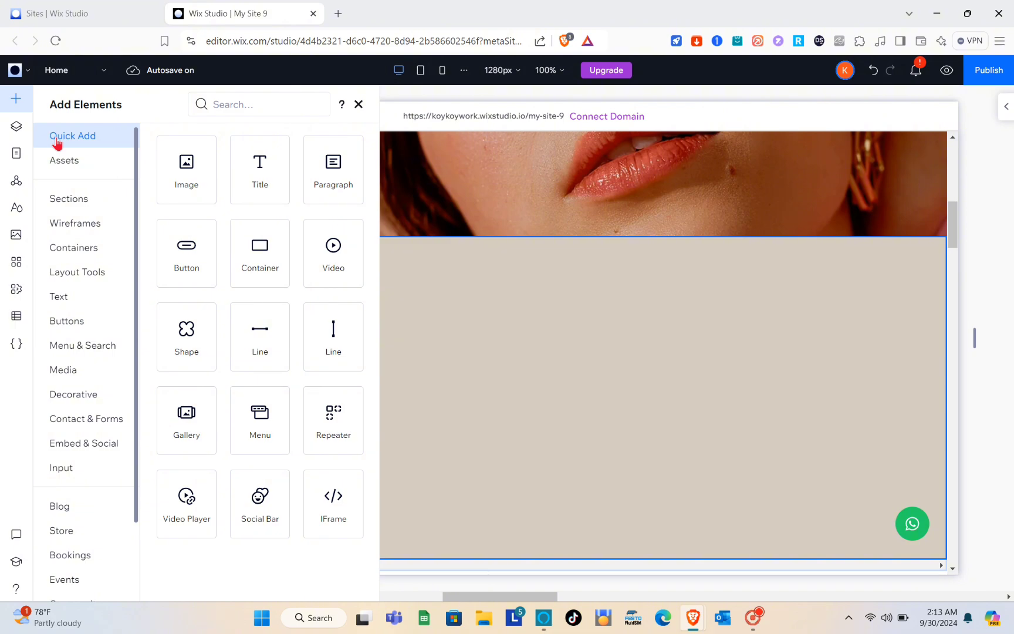
left_click_drag(195, 177, 597, 381)
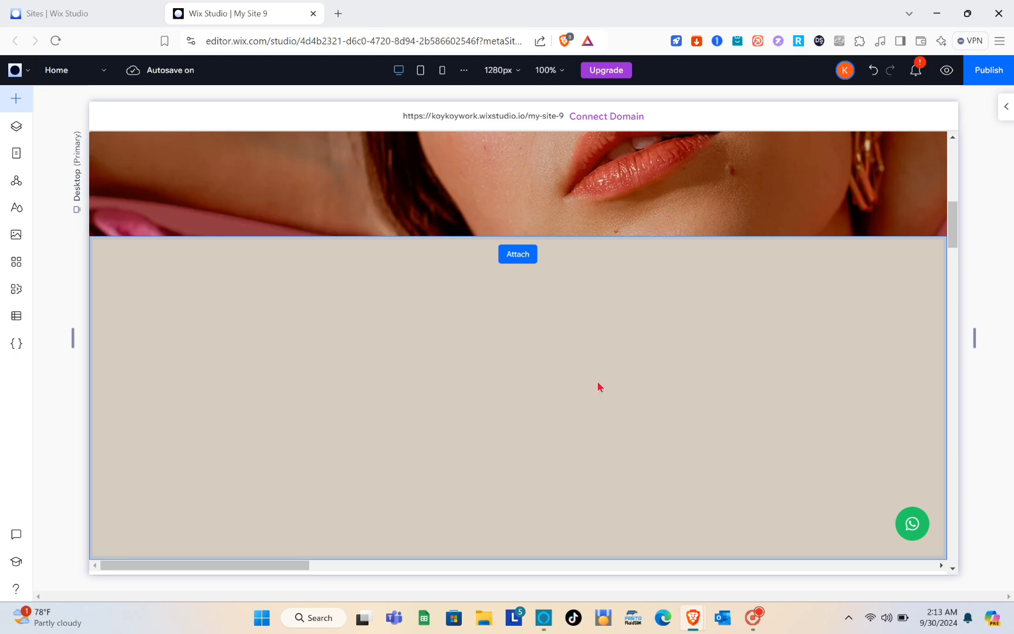
- Enlarge the desert image to about 356 × 238 and move it slightly lower in the first flexbox item
mouse_move(503, 314)
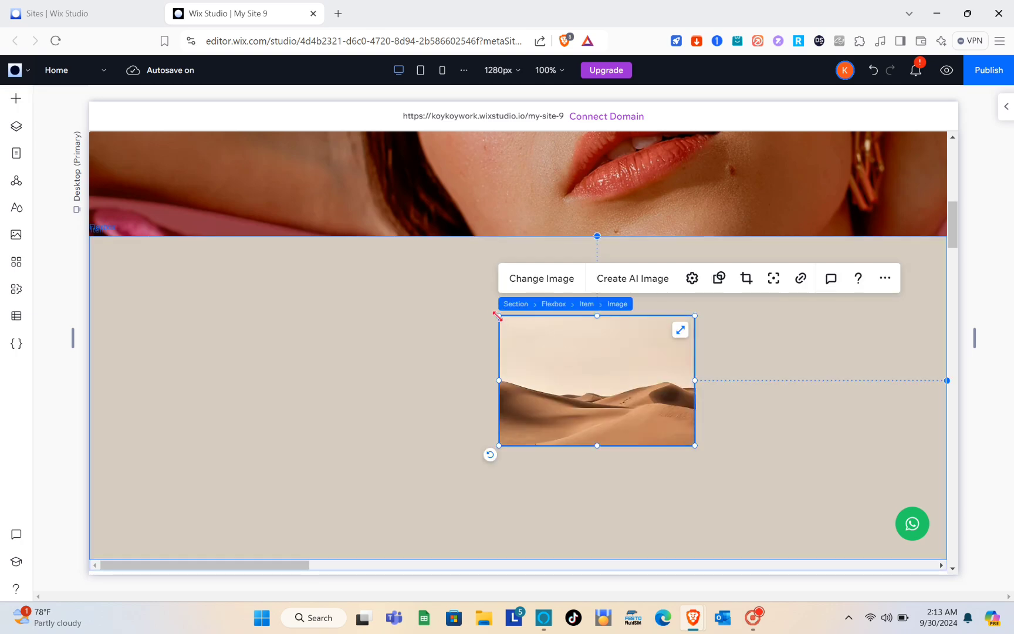
left_click_drag(497, 316, 443, 309)
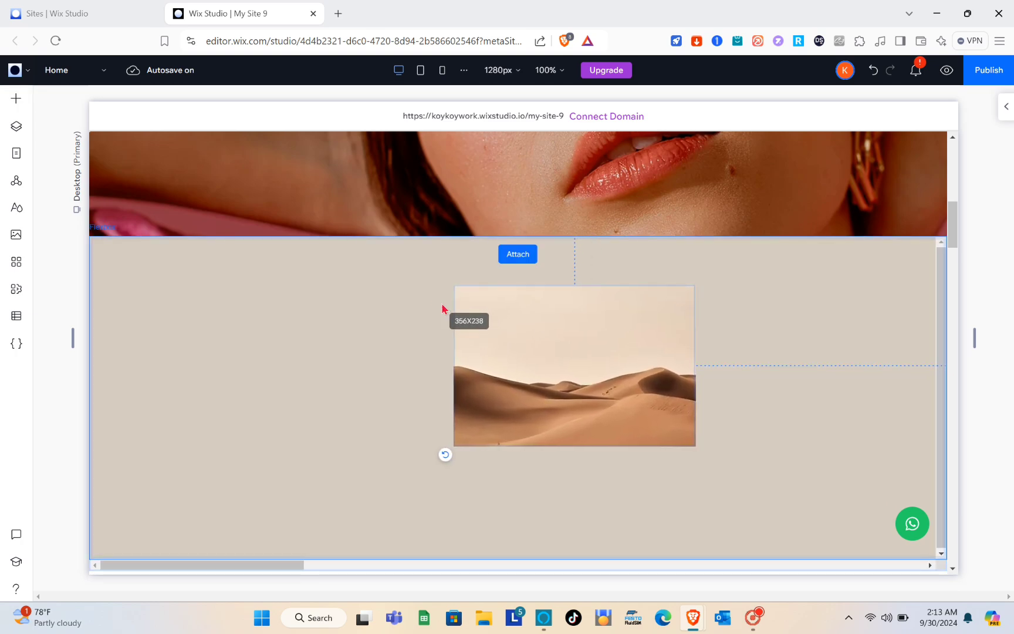
left_click_drag(548, 346, 569, 397)
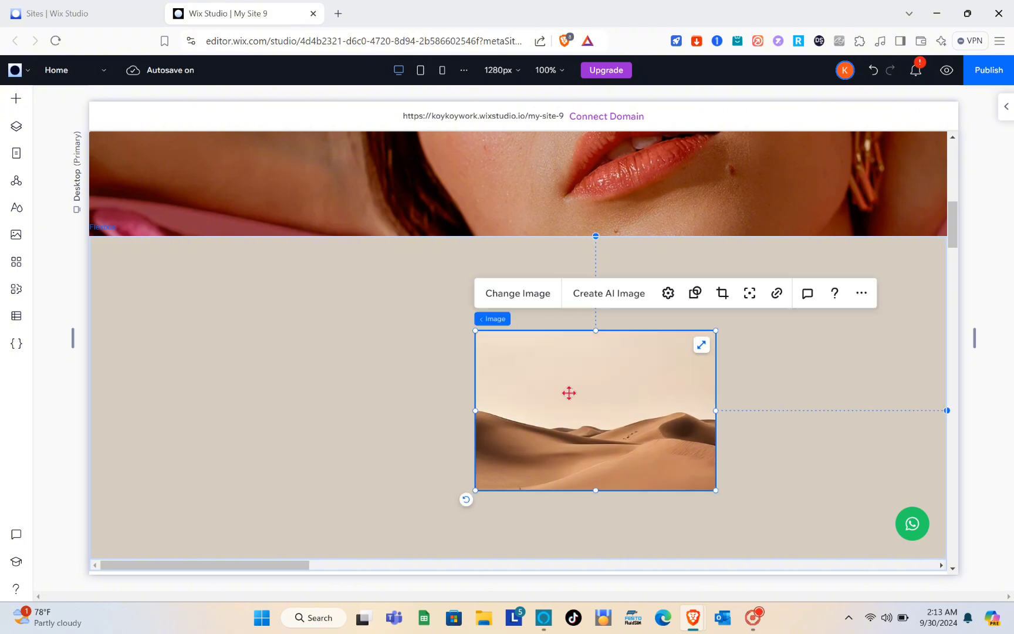
- Replace the desert image with the Stationery Card picture from Media from Wix
left_click(535, 301)
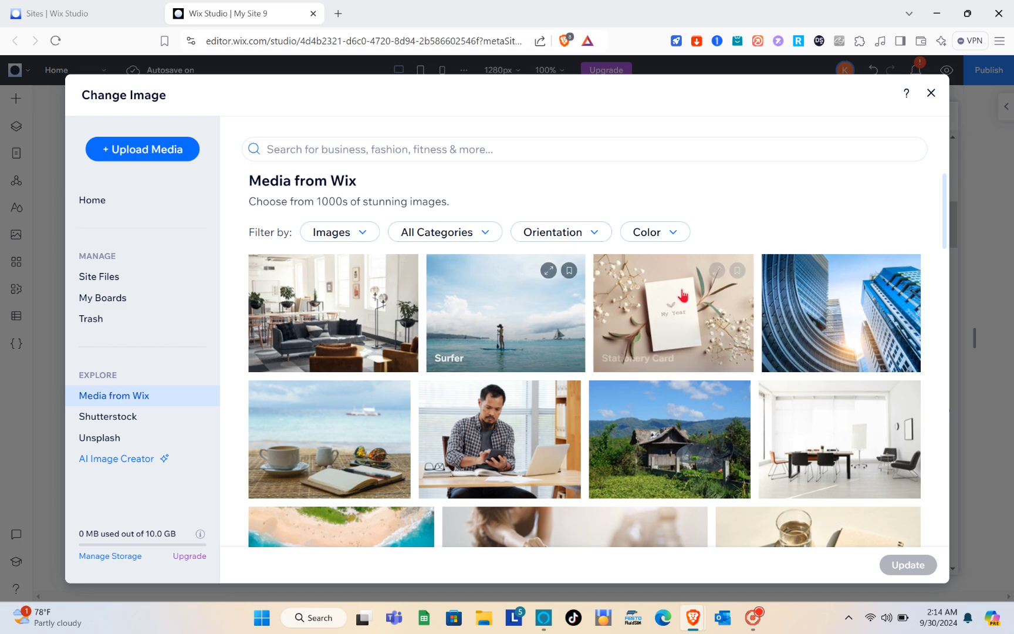
left_click(706, 311)
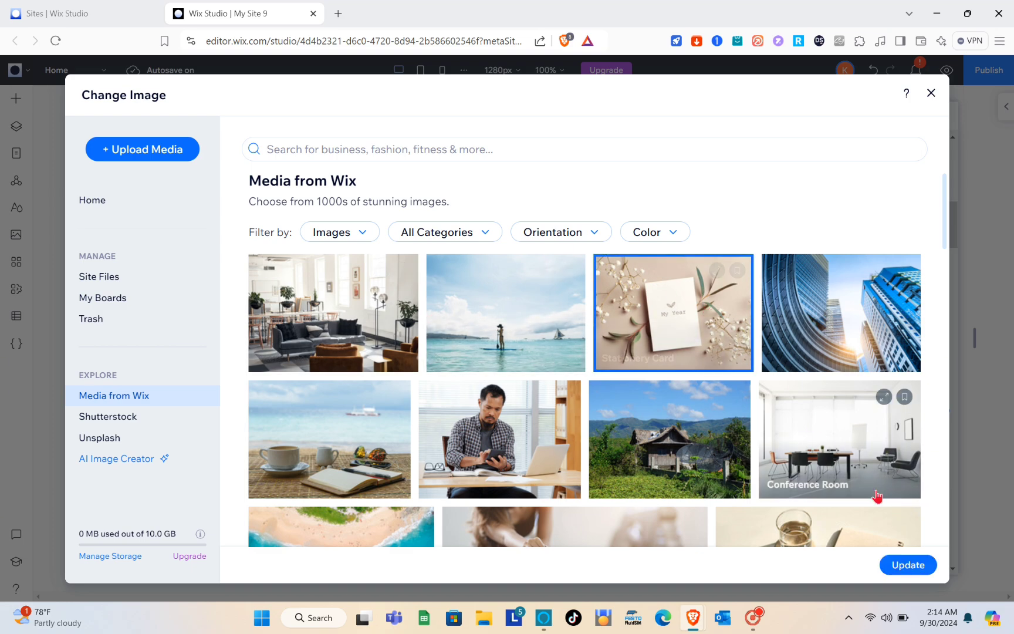
left_click(908, 565)
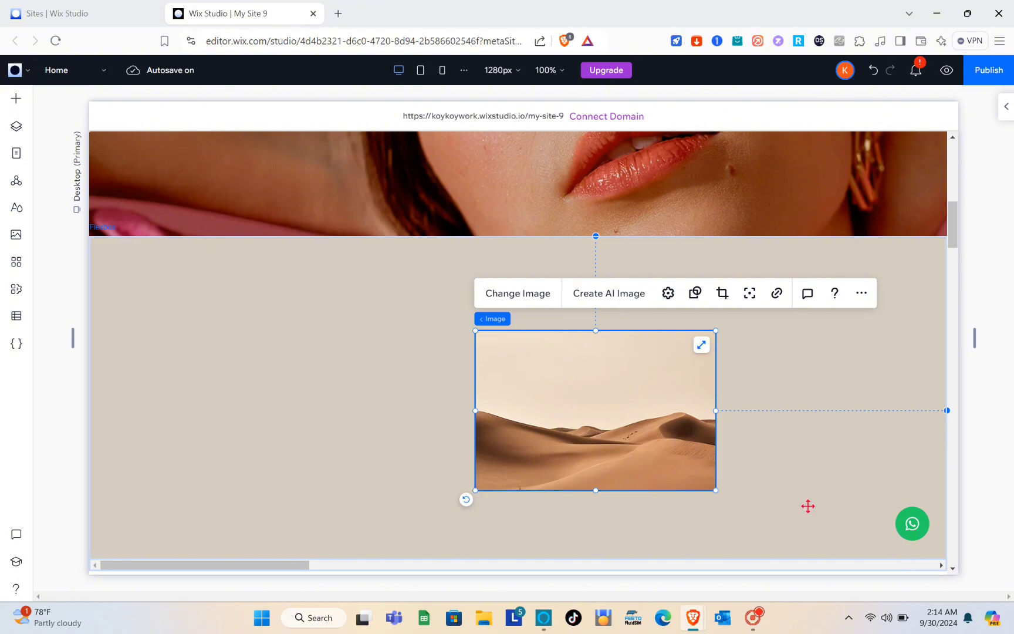
left_click(270, 362)
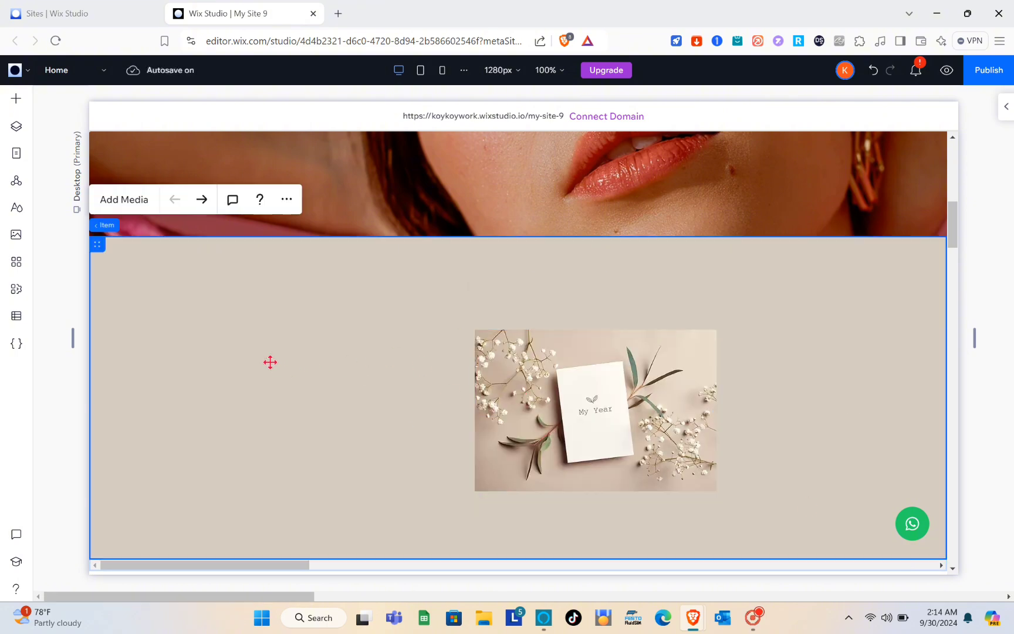
- Add a Title element beside the stationery picture in the first flexbox item and change its text to "BOOK 1"
left_click(17, 99)
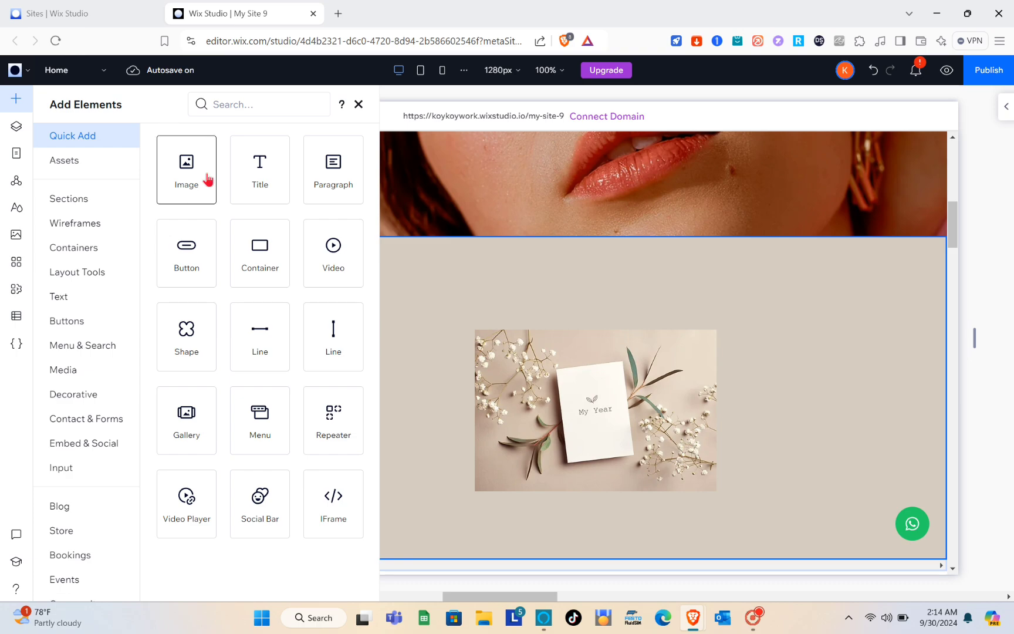
left_click_drag(276, 177, 280, 394)
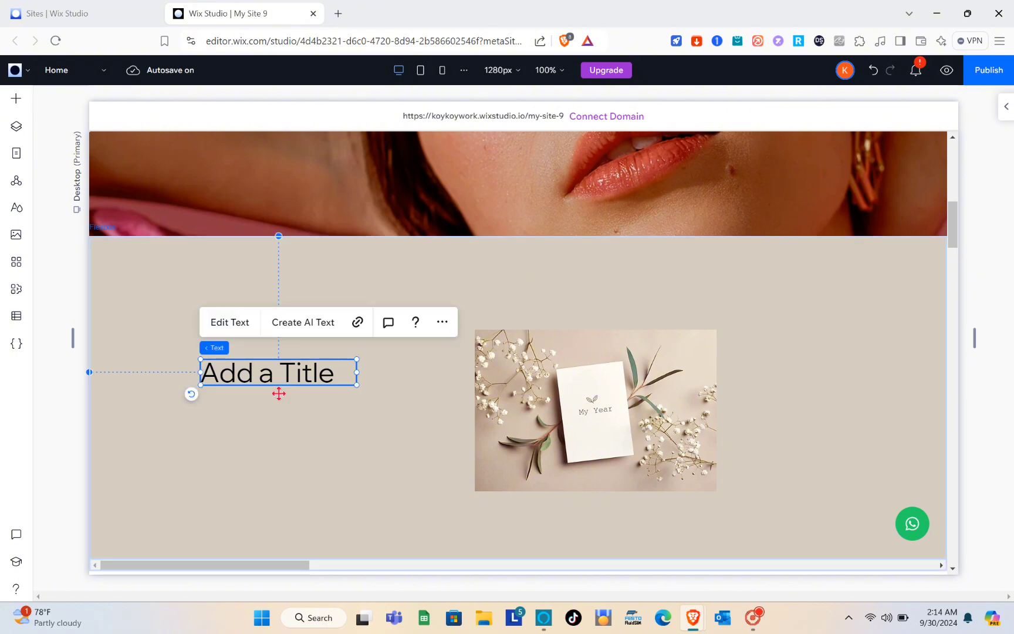
double_click(271, 376)
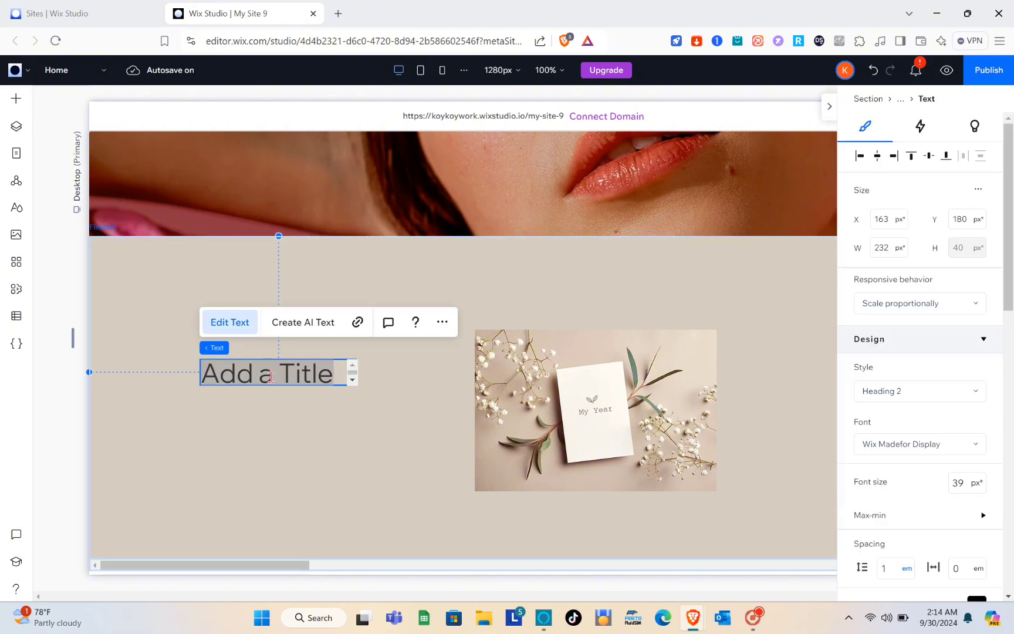
left_click(271, 376)
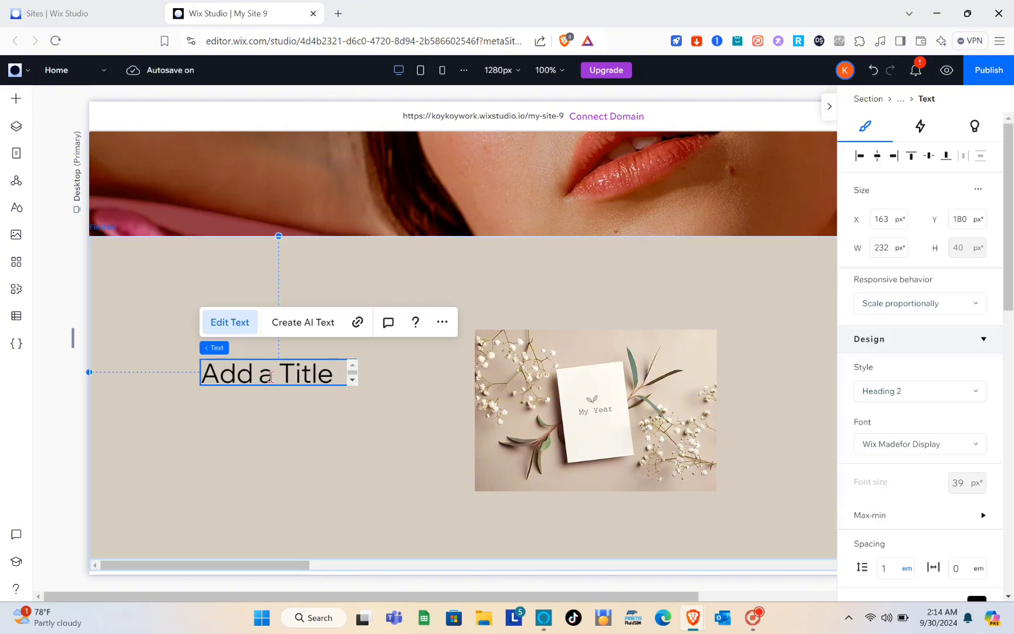
type("BOOK 1")
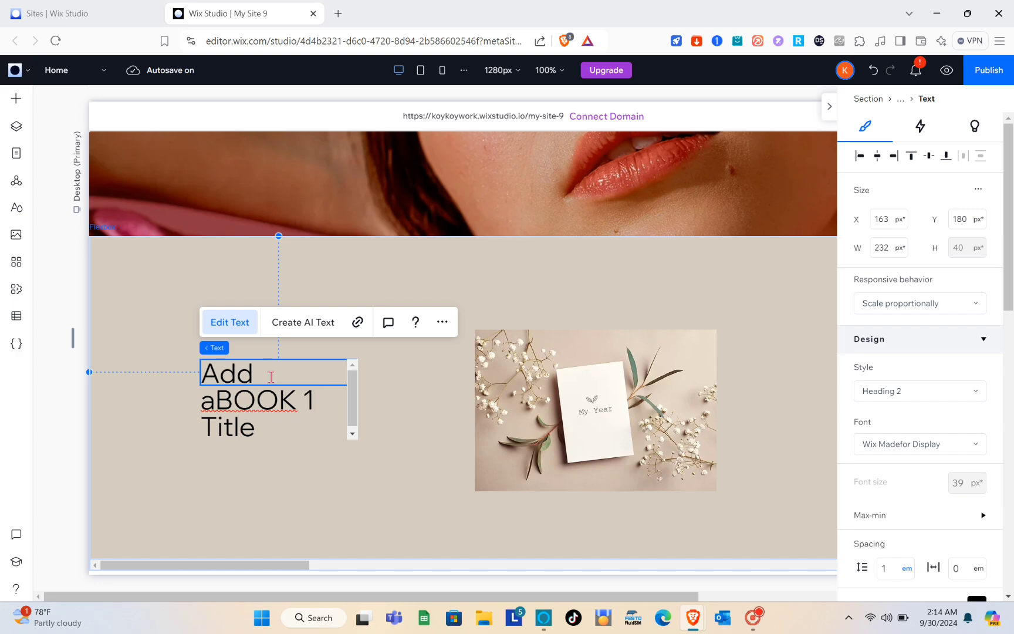
scroll(271, 376, "down", 1)
key("BackSpace")
key("BackSpace")
key("BackSpace")
key("BackSpace")
key("BackSpace")
key("BackSpace")
key("BackSpace")
key("BackSpace")
key("BackSpace")
key("BackSpace")
key("BackSpace")
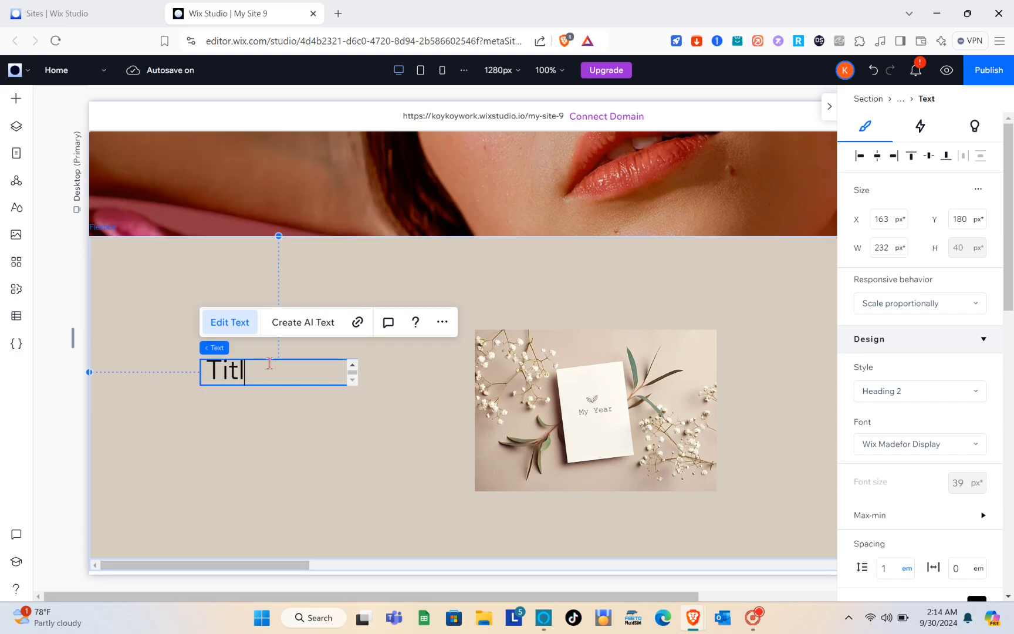
key("BackSpace")
key("BackSpace")
key("BackSpace")
key("BackSpace")
key("BackSpace")
type("BOOK 1")
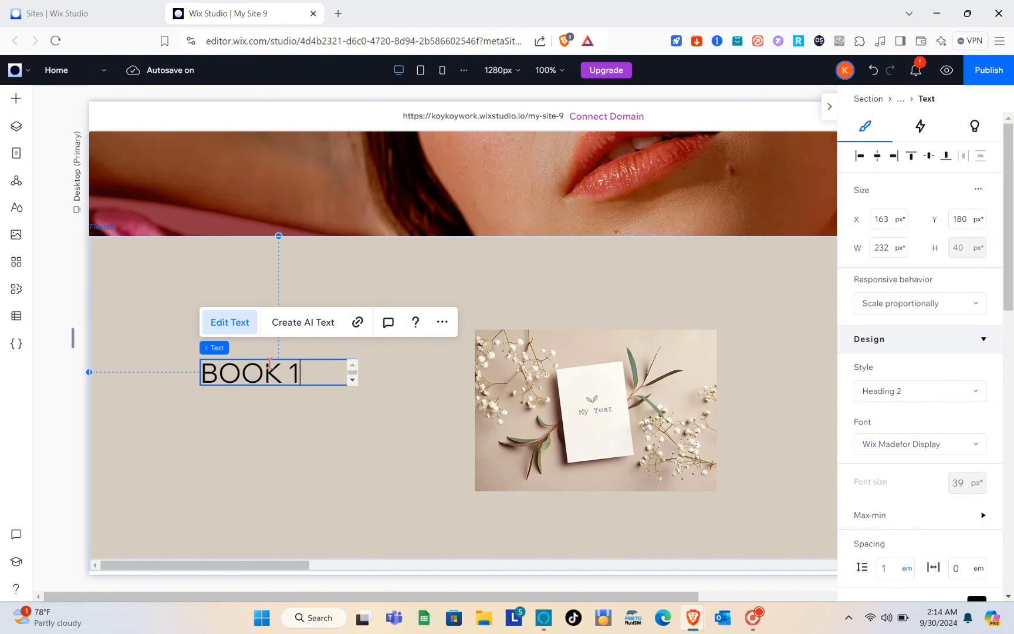
left_click(456, 290)
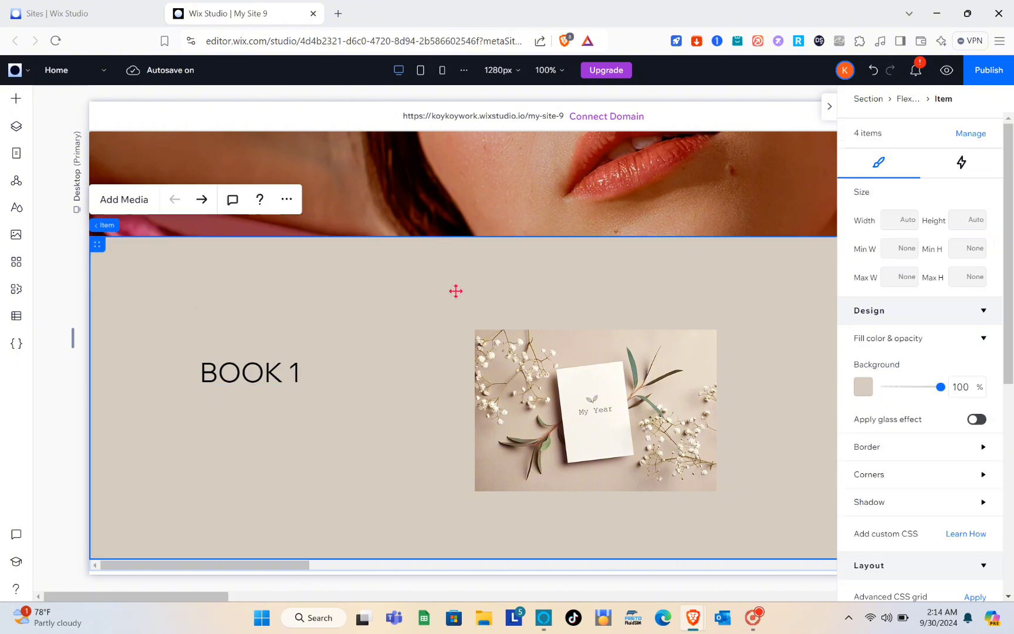
- Move an empty item above the BOOK 1 item in the flexbox's layer order and select the empty item
left_click(18, 130)
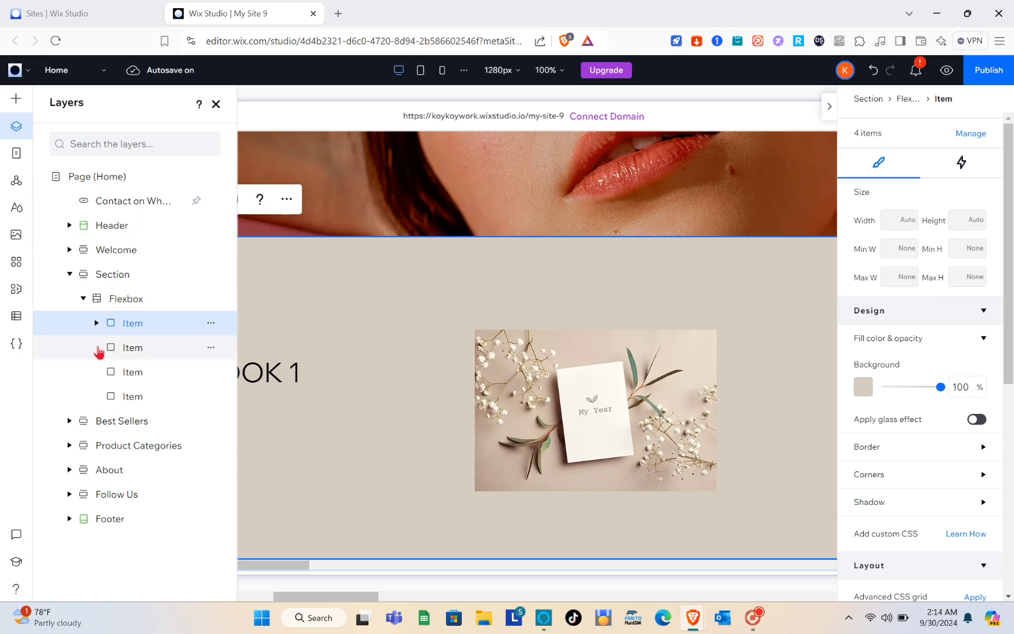
left_click_drag(99, 351, 89, 327)
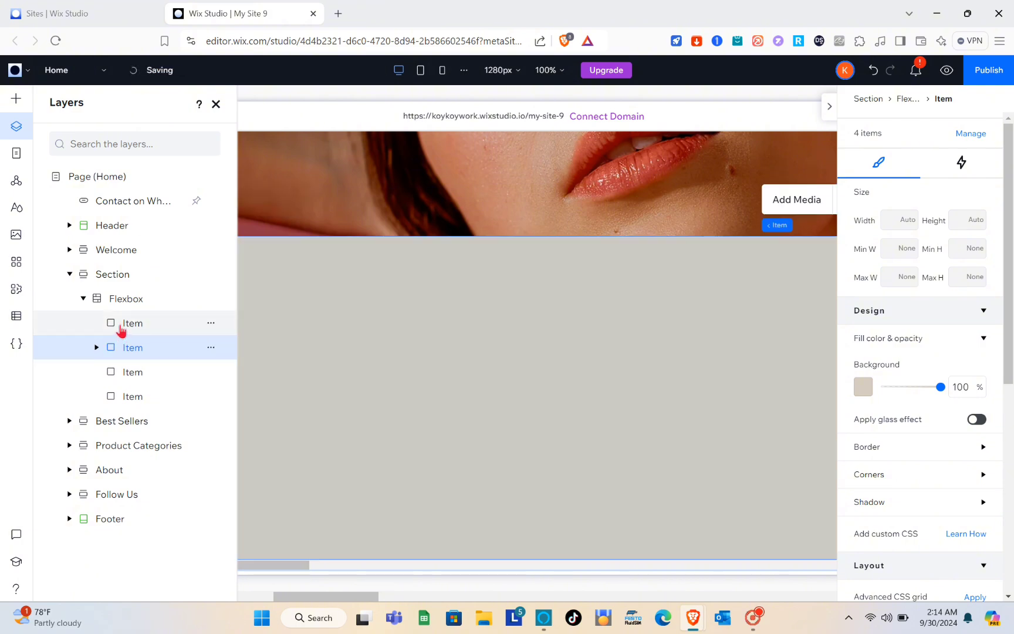
left_click(121, 326)
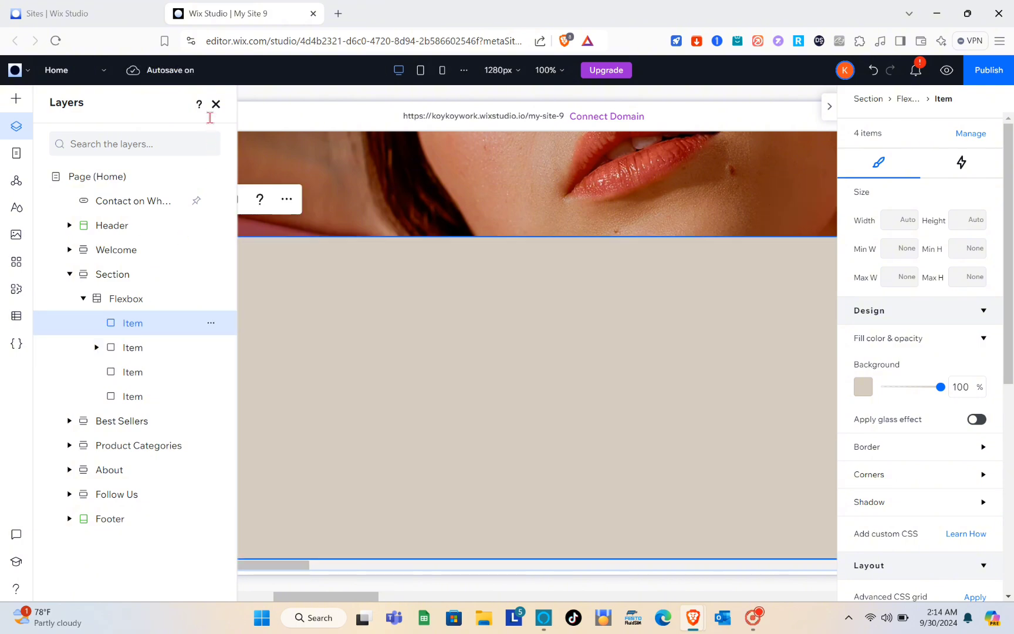
left_click(215, 105)
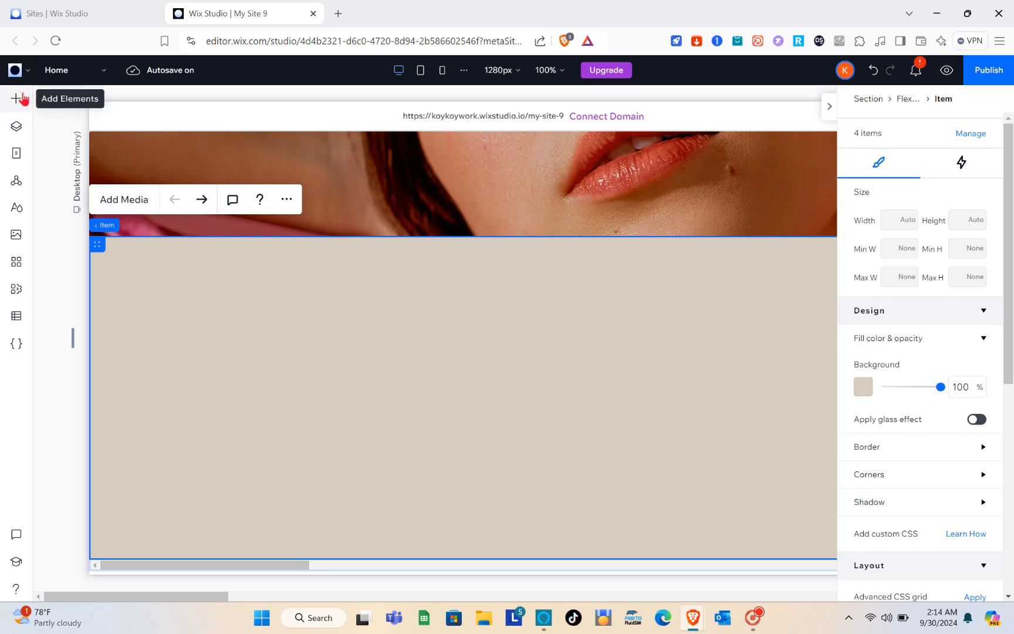
- Add a Video element to the empty item, enlarge it to about 485 × 267 and place it near the middle
left_click(22, 99)
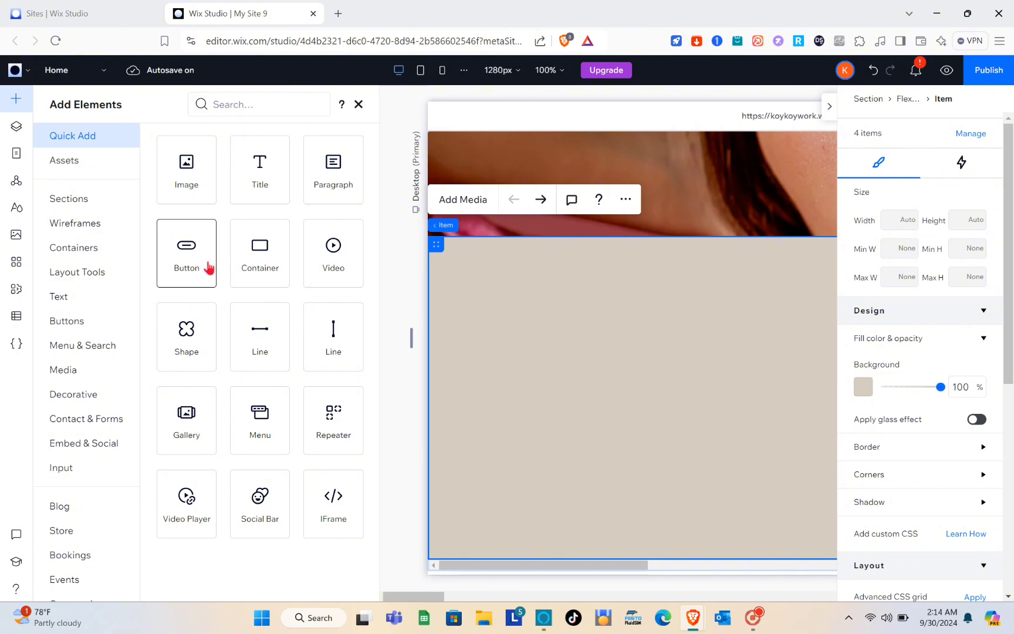
left_click_drag(328, 270, 532, 375)
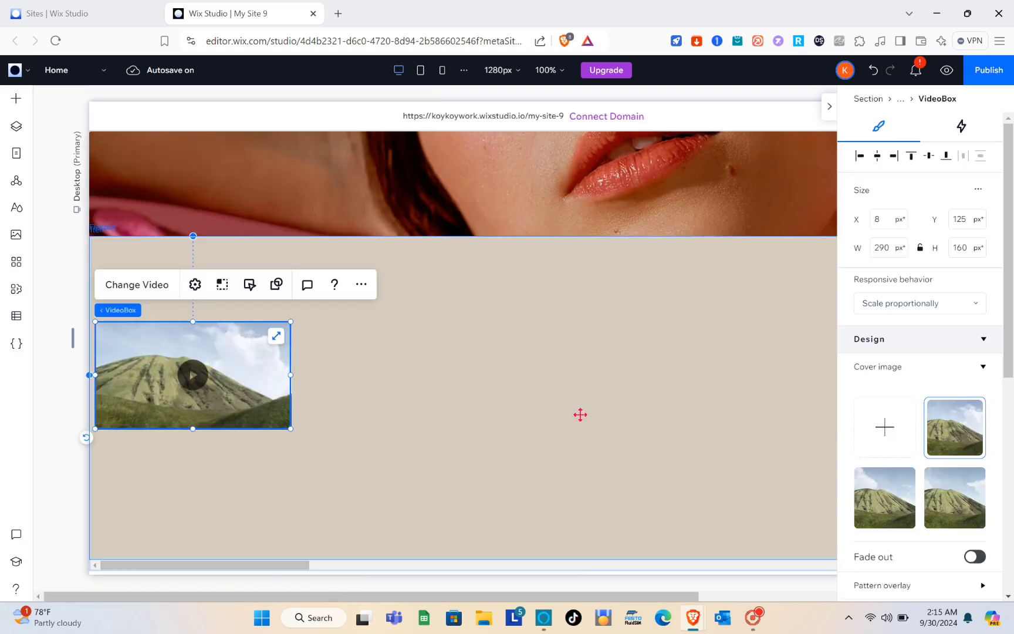
left_click_drag(213, 391, 480, 410)
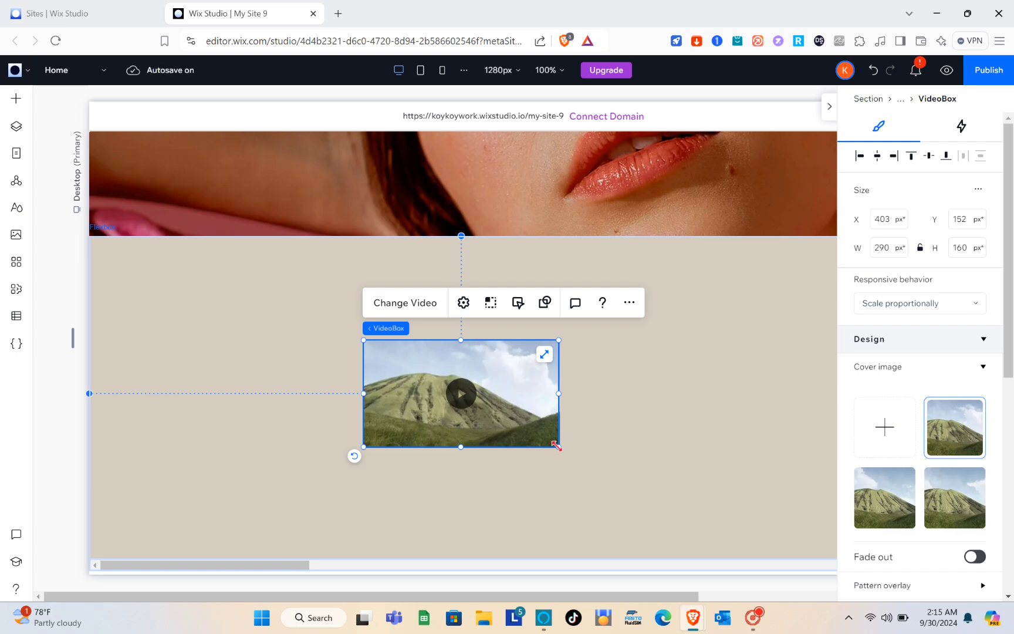
left_click_drag(557, 446, 698, 510)
left_click_drag(603, 441, 559, 411)
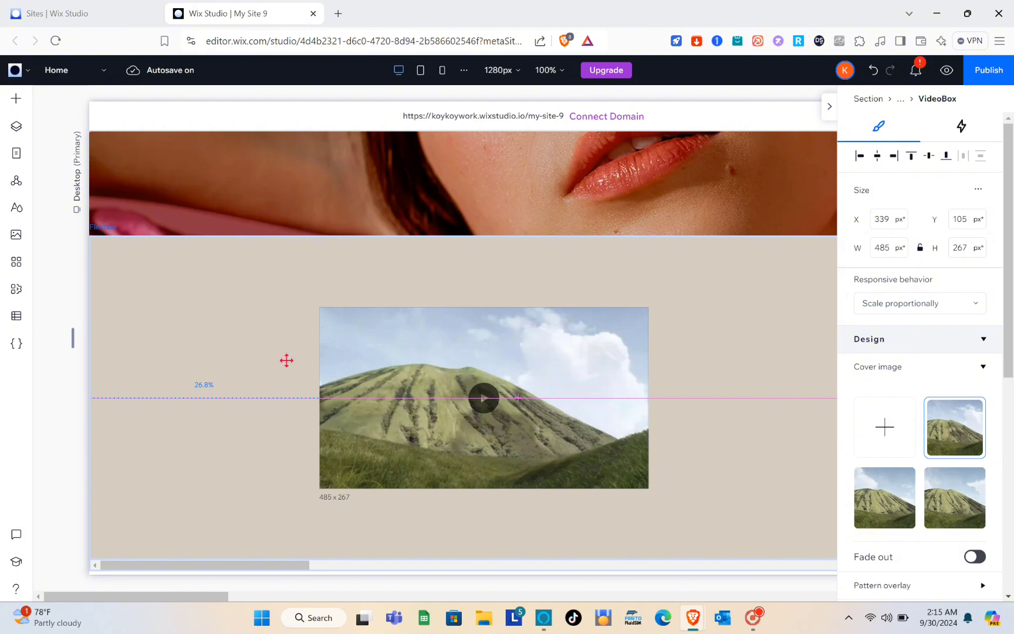
left_click_drag(287, 360, 276, 359)
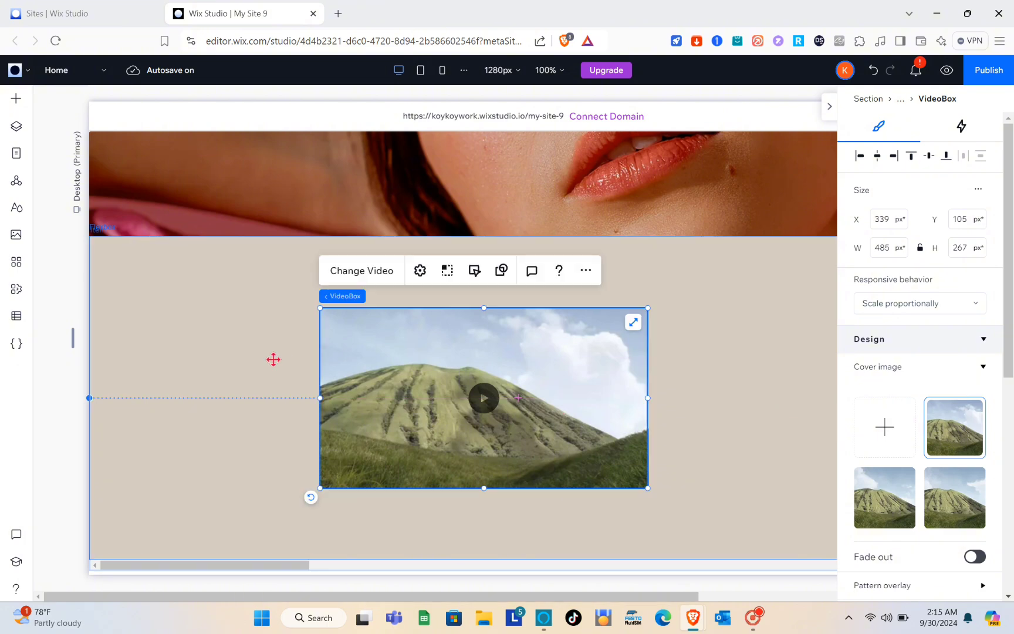
- Add a Paragraph element to the left of the video, at about X 49, Y 129
left_click(17, 98)
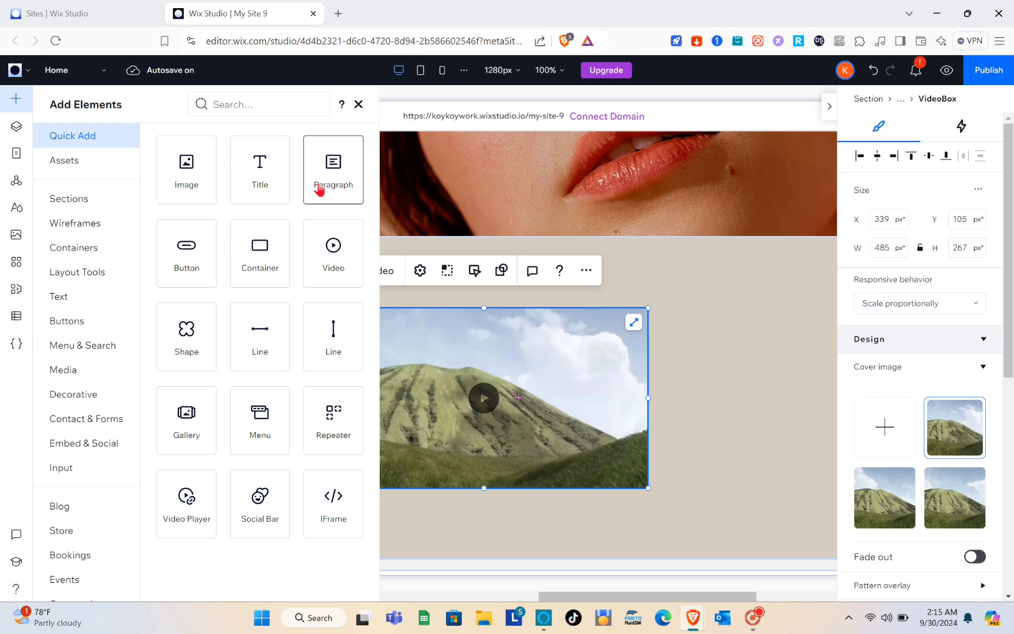
left_click_drag(319, 188, 203, 360)
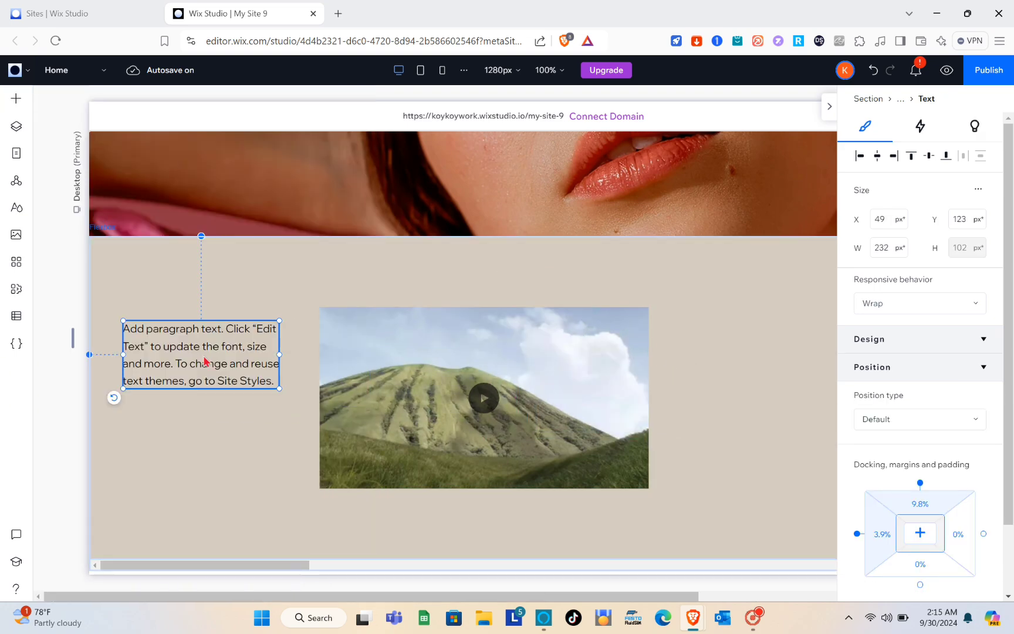
left_click_drag(226, 366, 226, 369)
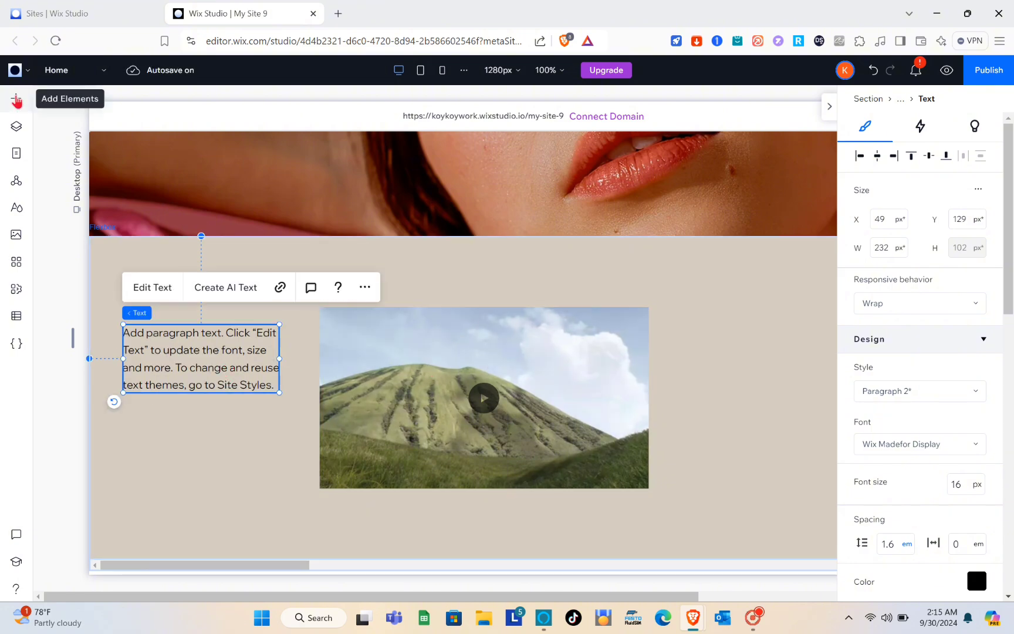
- Add a second Paragraph element and place it to the right of the video, level with the first, at about X 869, Y 129
left_click(16, 98)
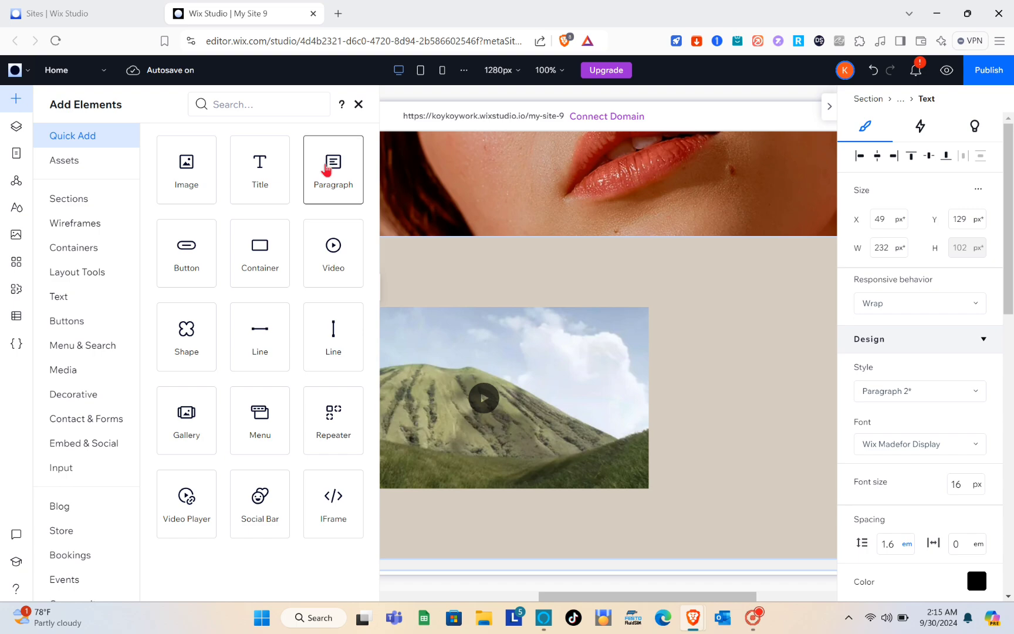
left_click(332, 171)
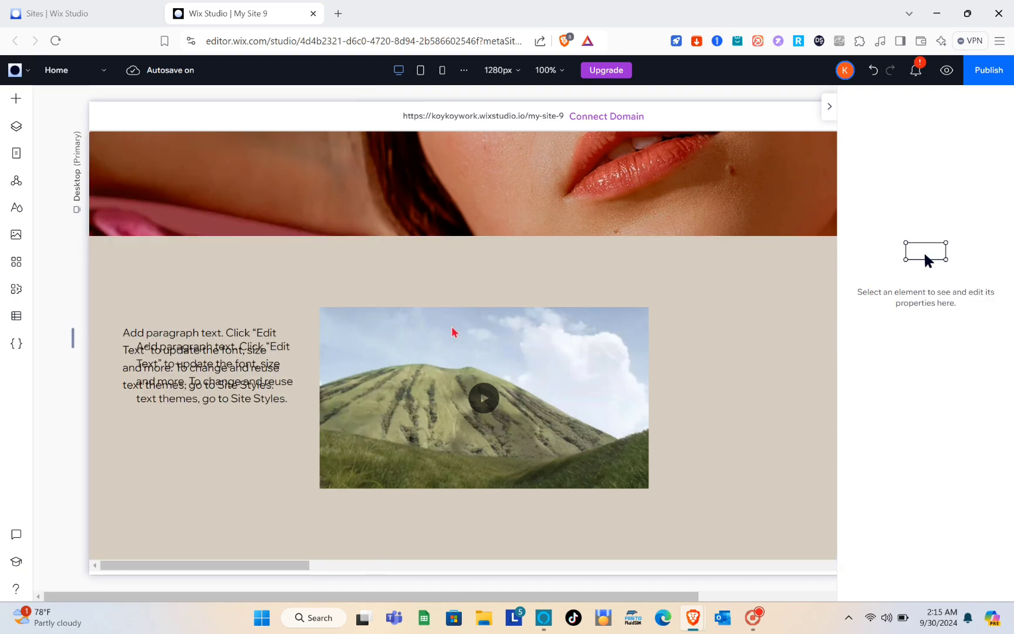
left_click(294, 368)
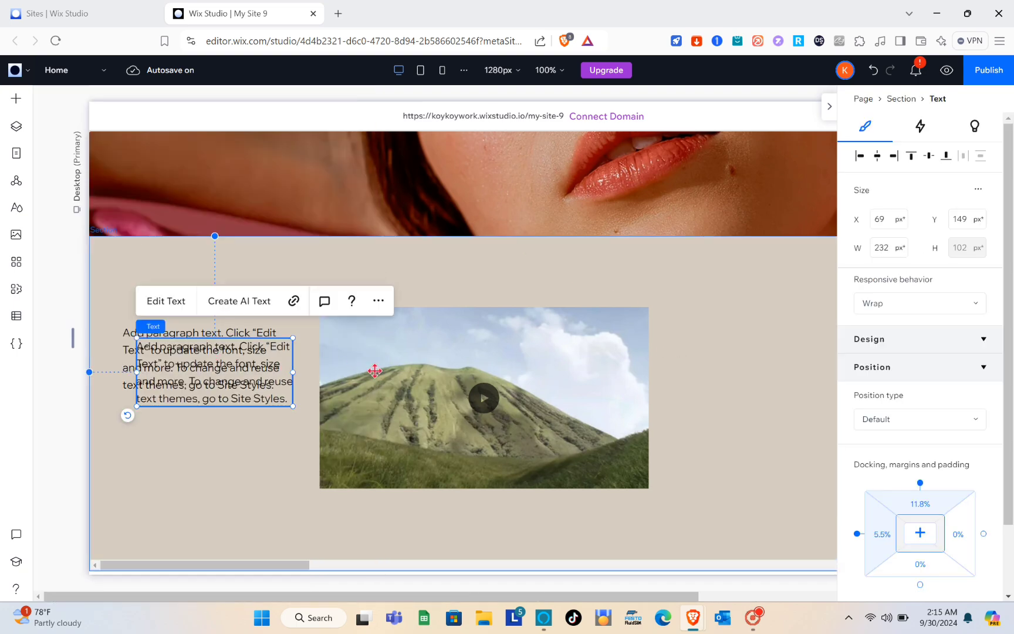
left_click_drag(290, 368, 758, 345)
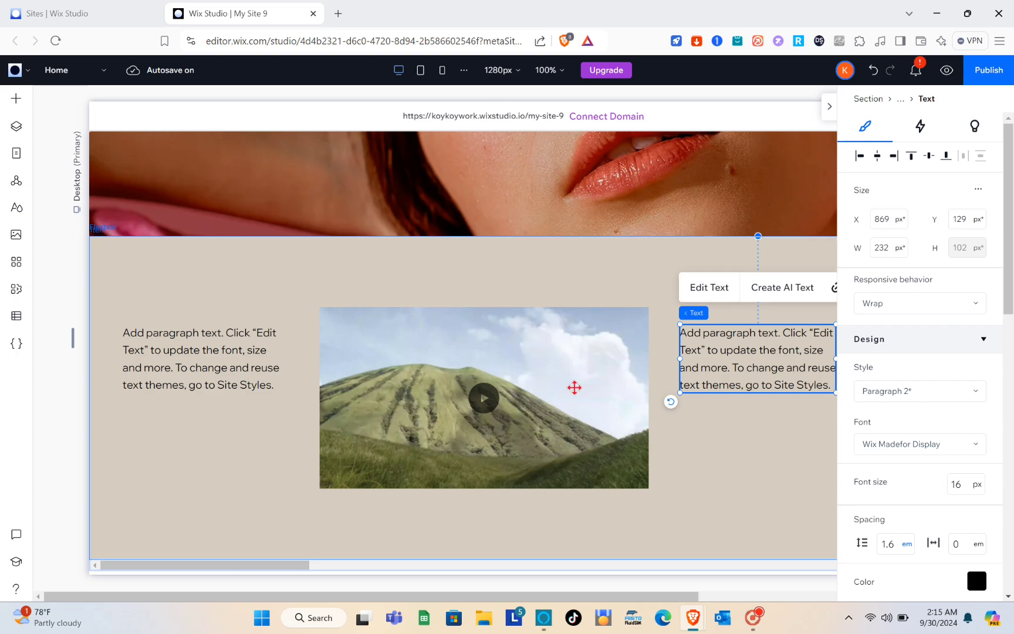
- Move another empty item to the first place in the flexbox and add a Social Bar at about X 442, Y 225 in it
left_click(16, 125)
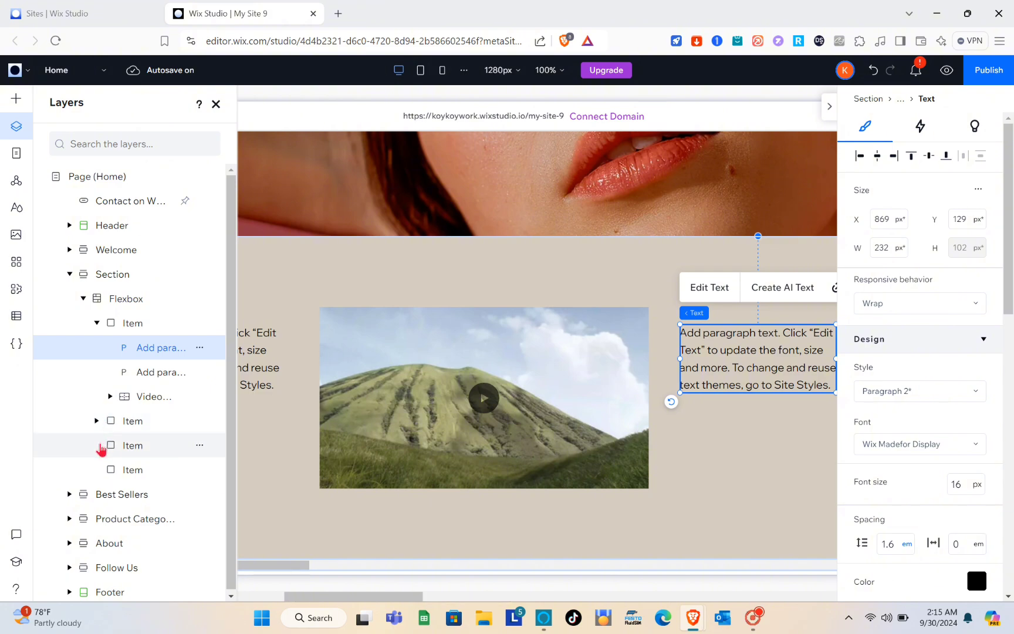
left_click_drag(100, 445, 103, 326)
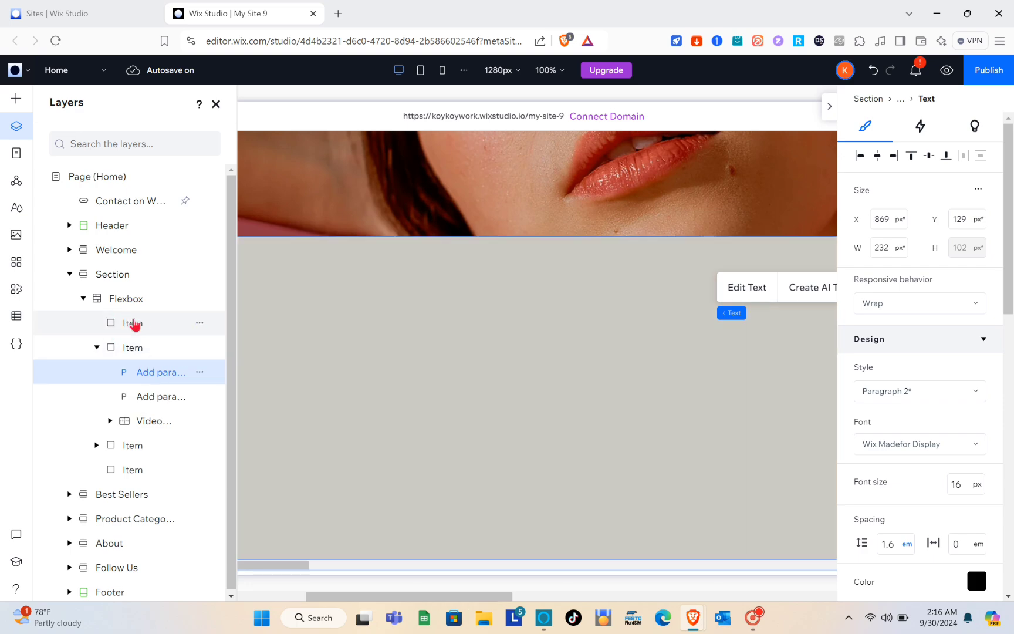
left_click(134, 324)
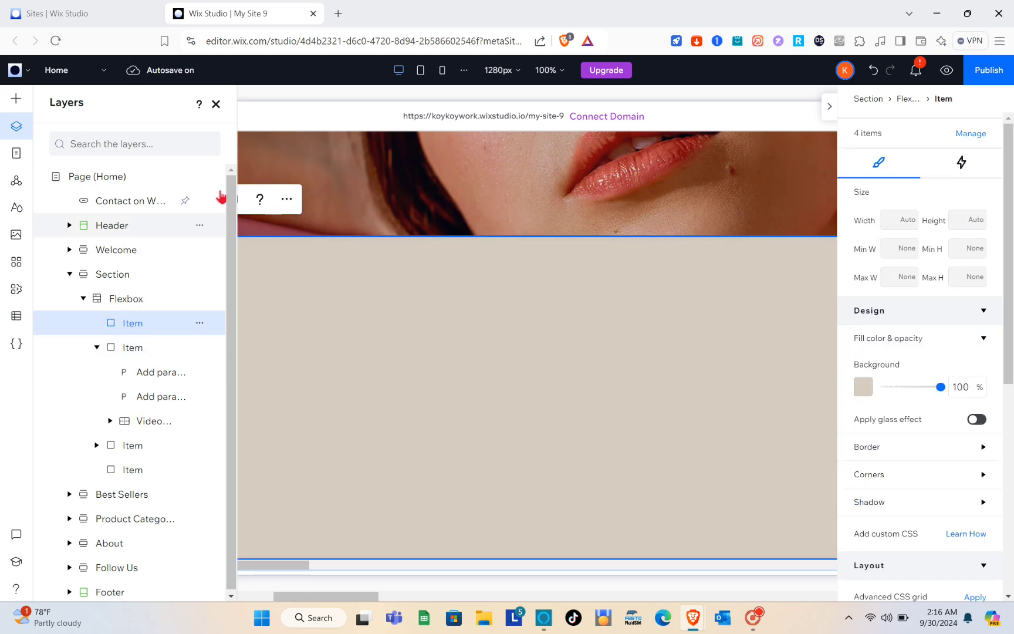
left_click(216, 104)
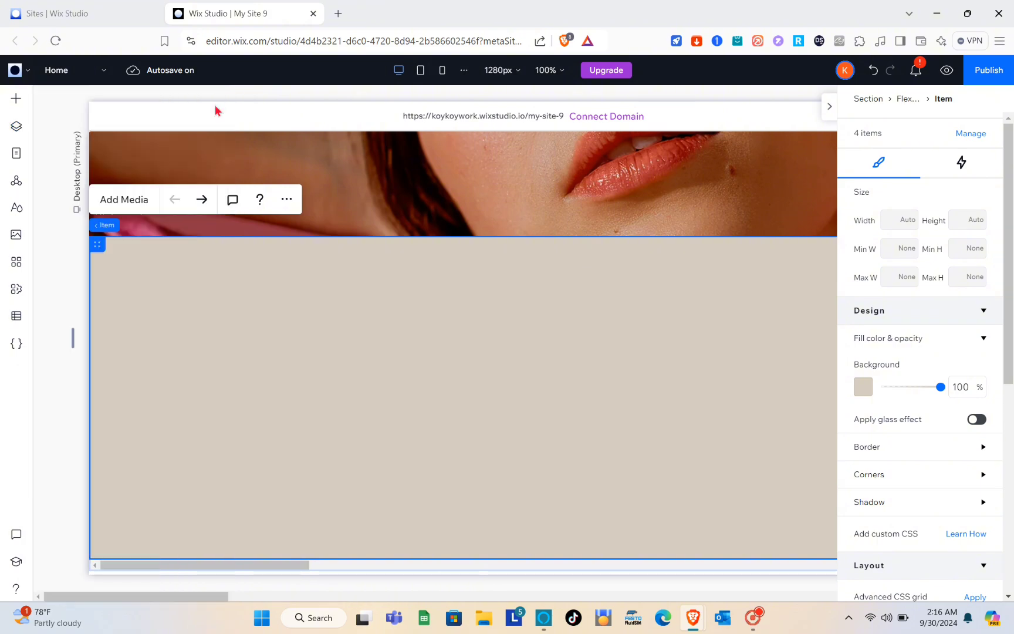
left_click(16, 98)
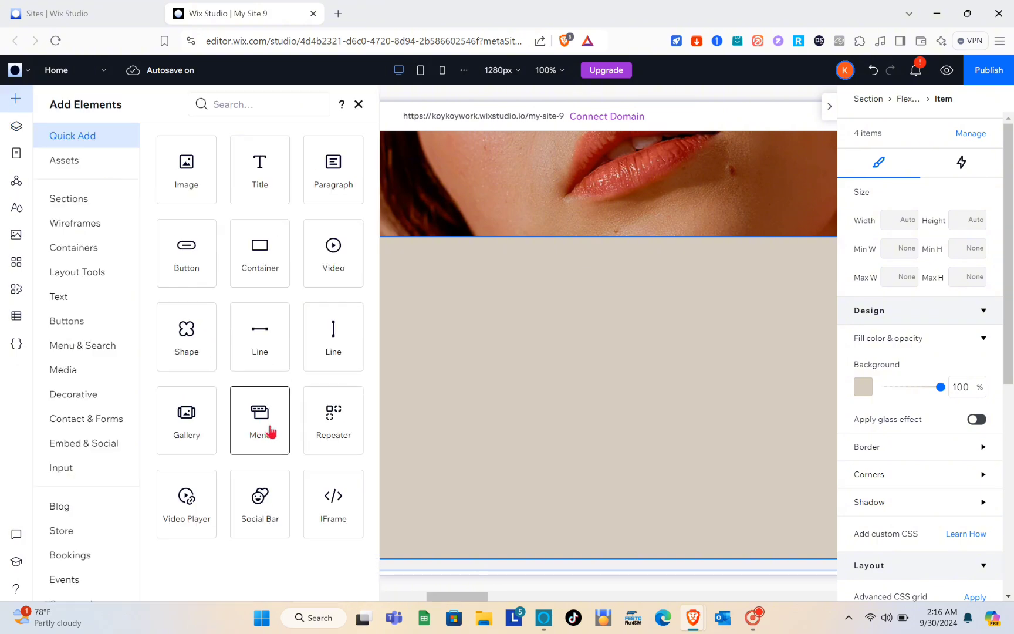
left_click_drag(251, 510, 470, 405)
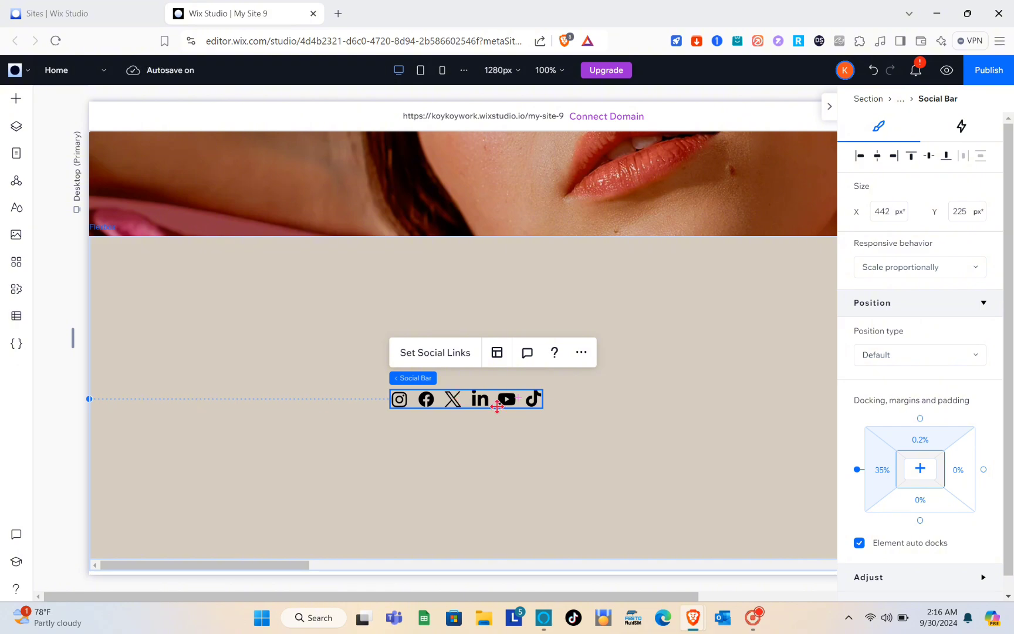
- Move the last empty item to the first place in the flexbox and add a Gallery element in its middle
left_click(16, 126)
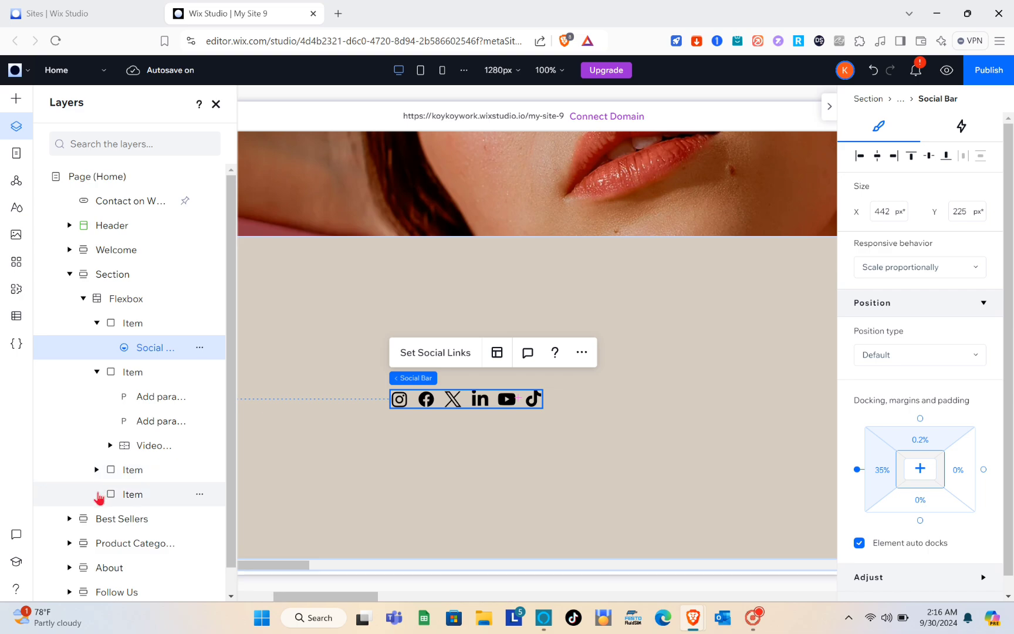
left_click_drag(98, 498, 102, 322)
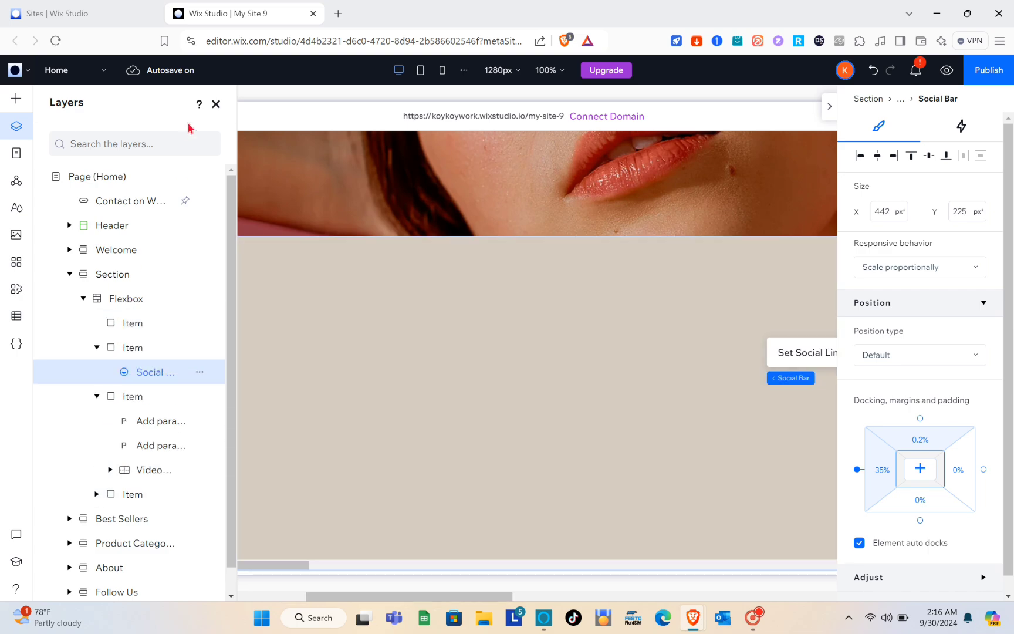
left_click(215, 106)
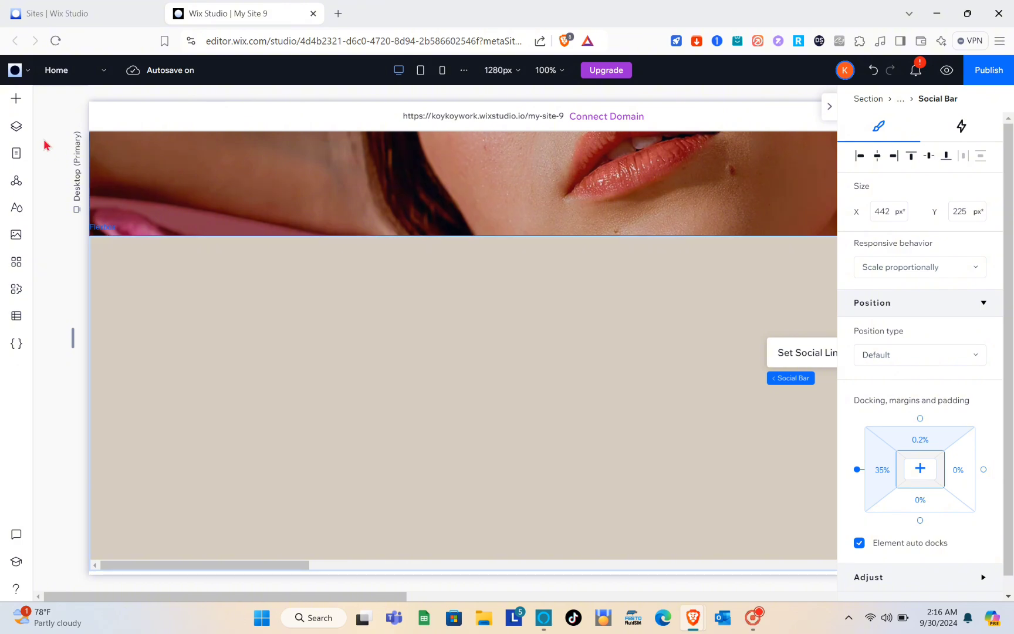
left_click(16, 100)
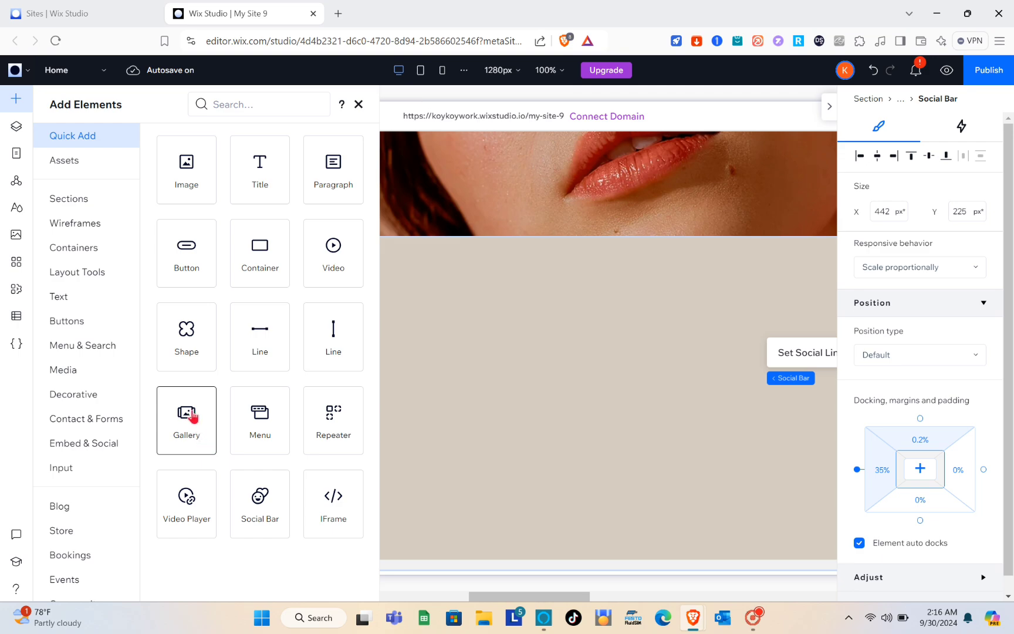
left_click_drag(294, 419, 461, 395)
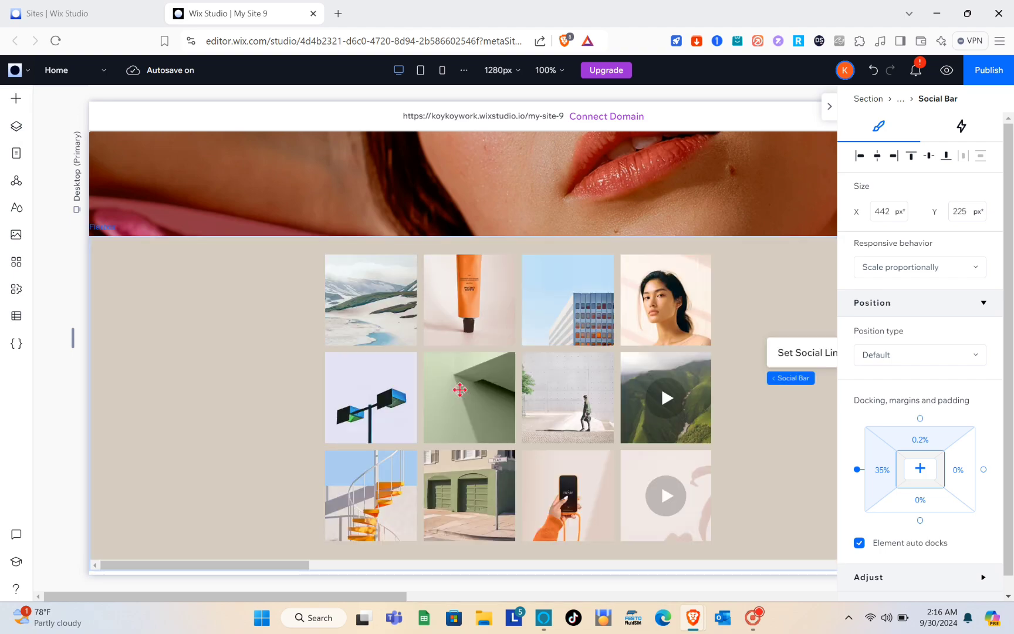
- Add a fifth item to the slides flexbox in the section below Welcome
left_click(551, 385)
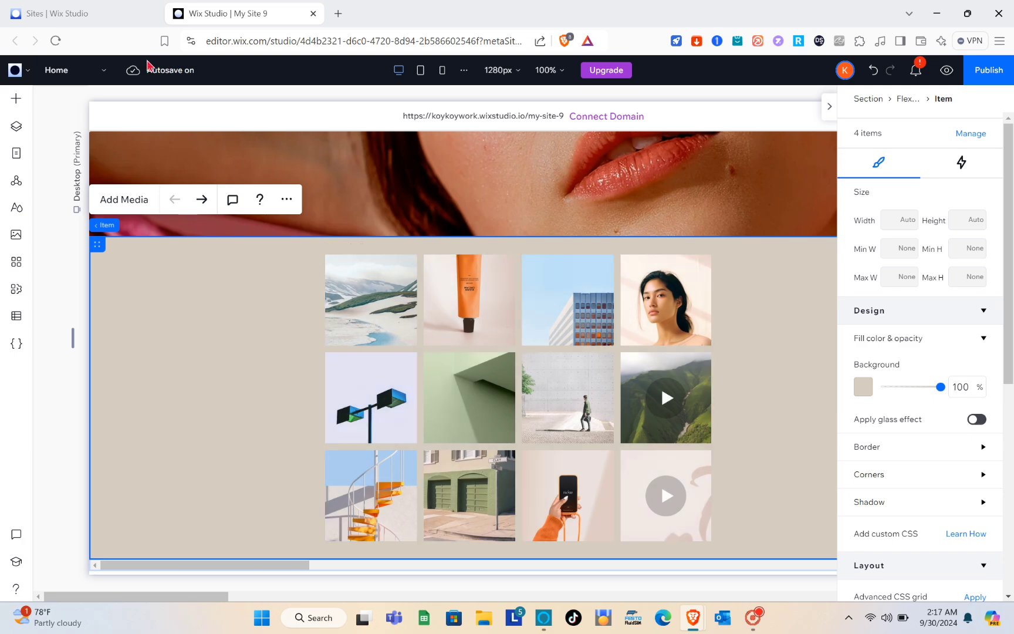
left_click(16, 126)
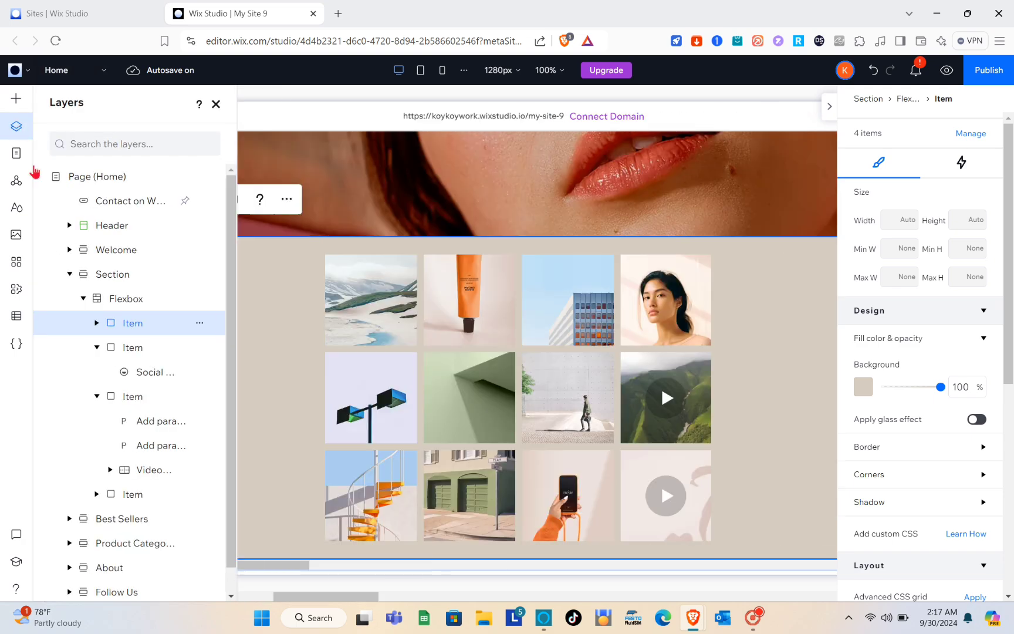
scroll(136, 422, "down", 1)
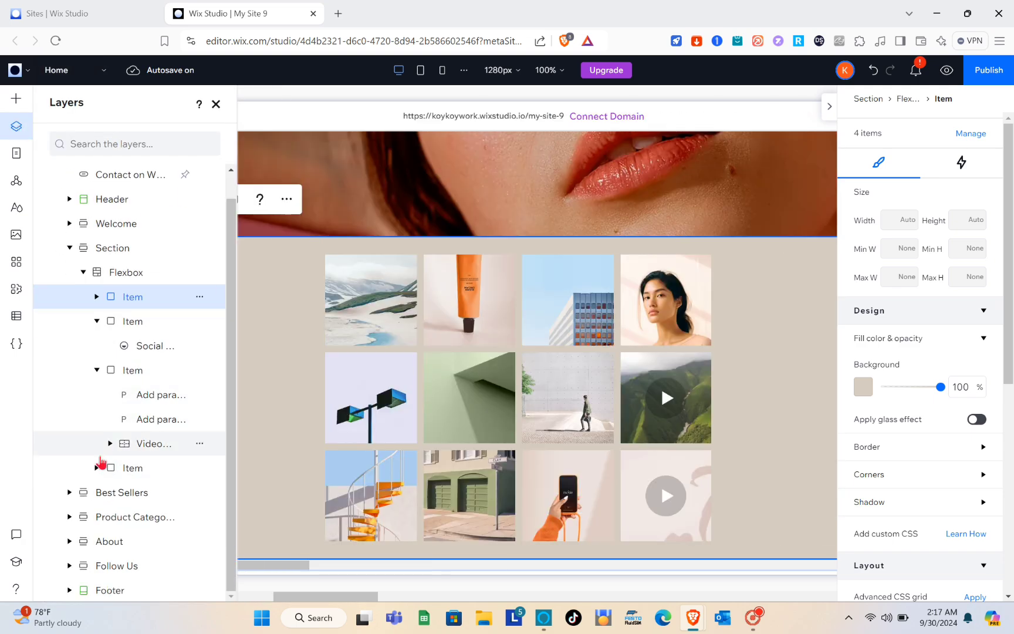
left_click(117, 278)
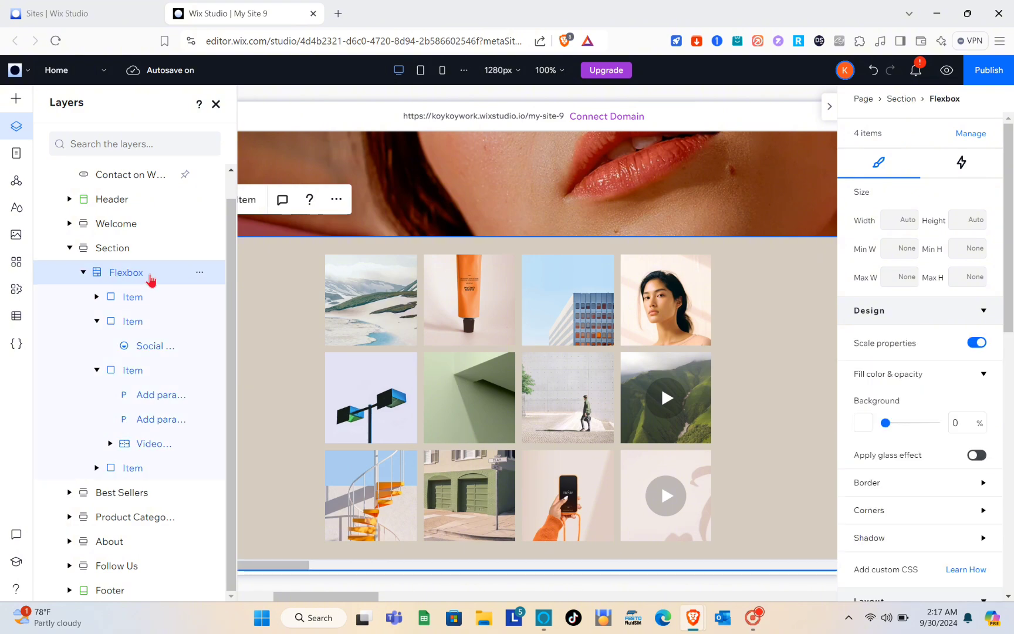
left_click(201, 274)
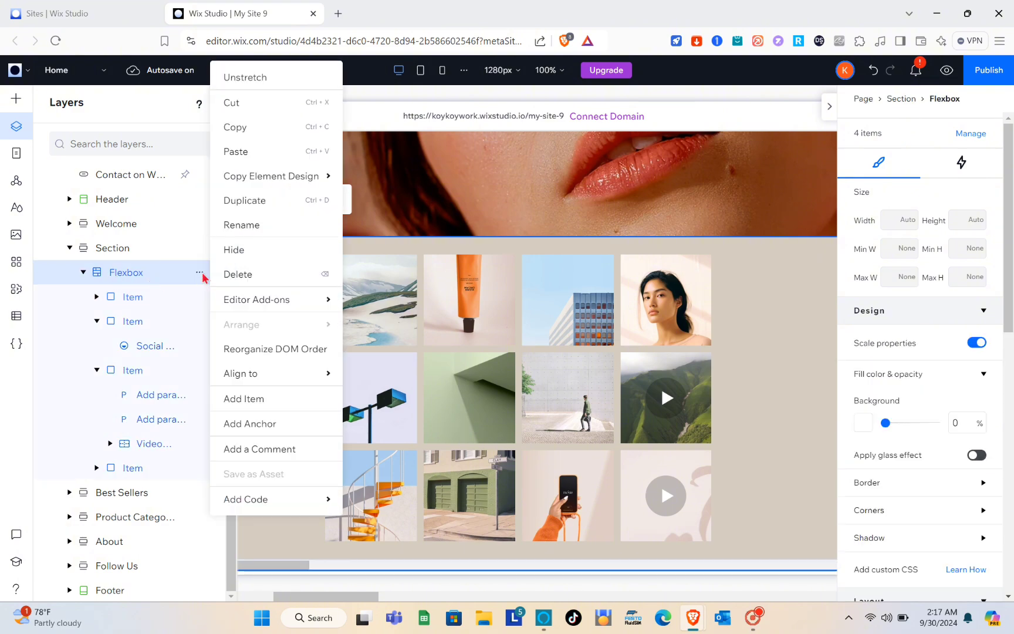
left_click(244, 399)
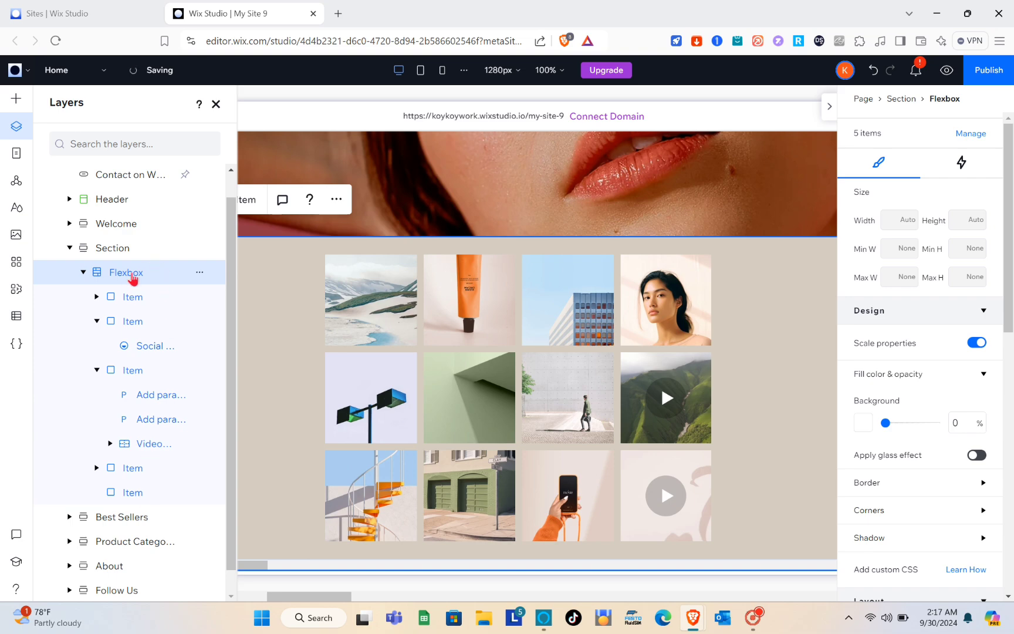
- Move the new empty item to the first place in the flexbox
left_click(92, 494)
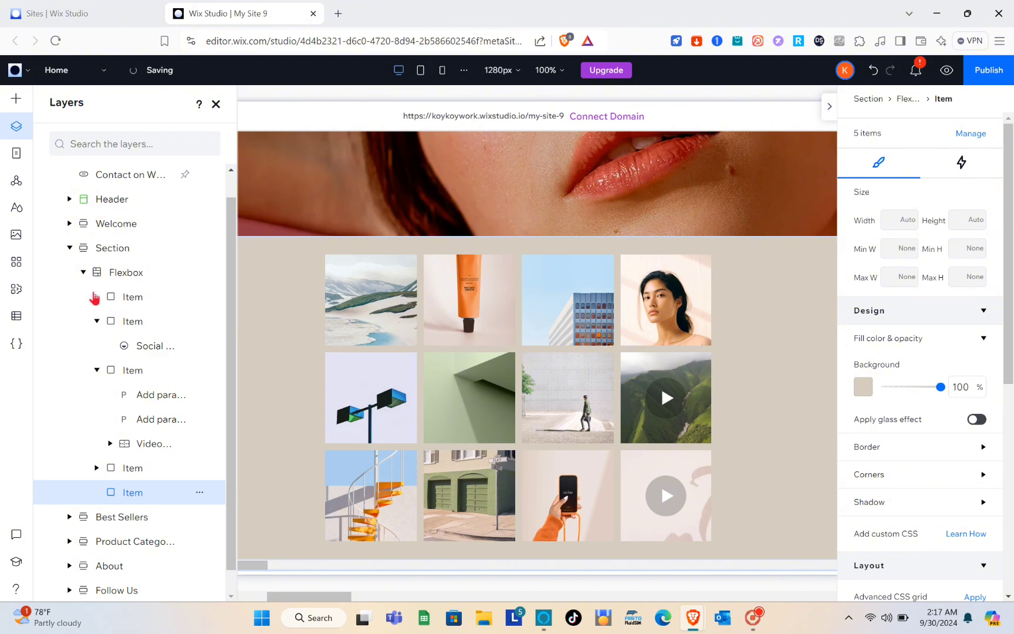
key("Delete")
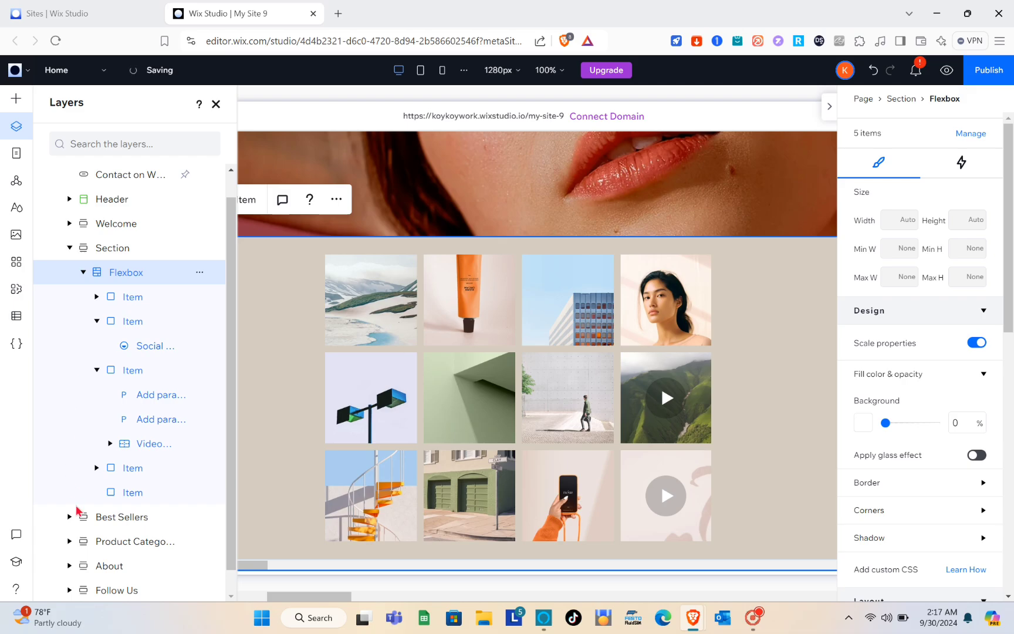
left_click_drag(80, 503, 127, 307)
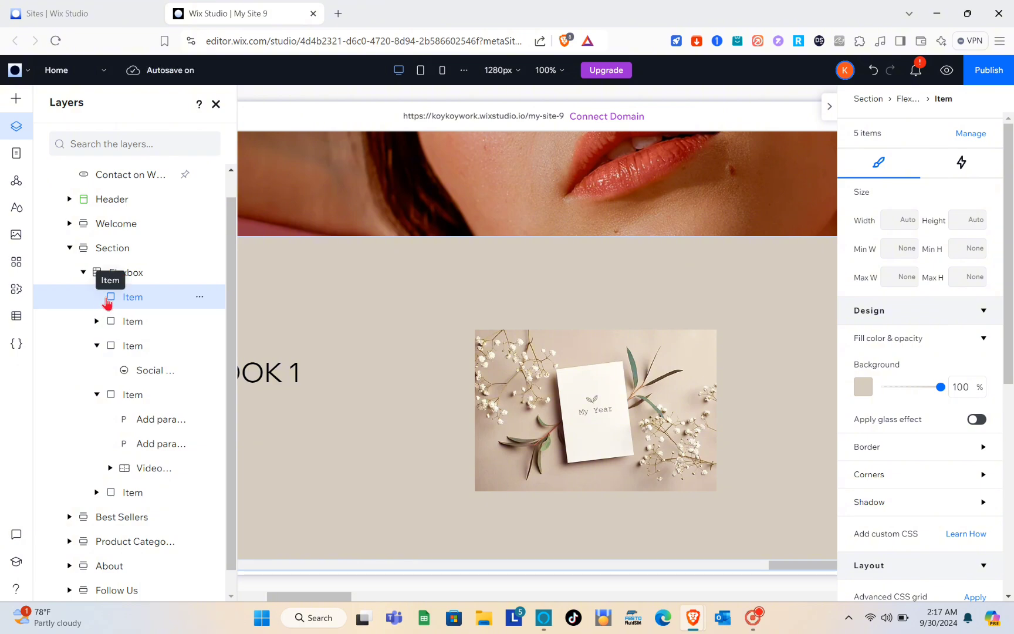
scroll(84, 430, "down", 1)
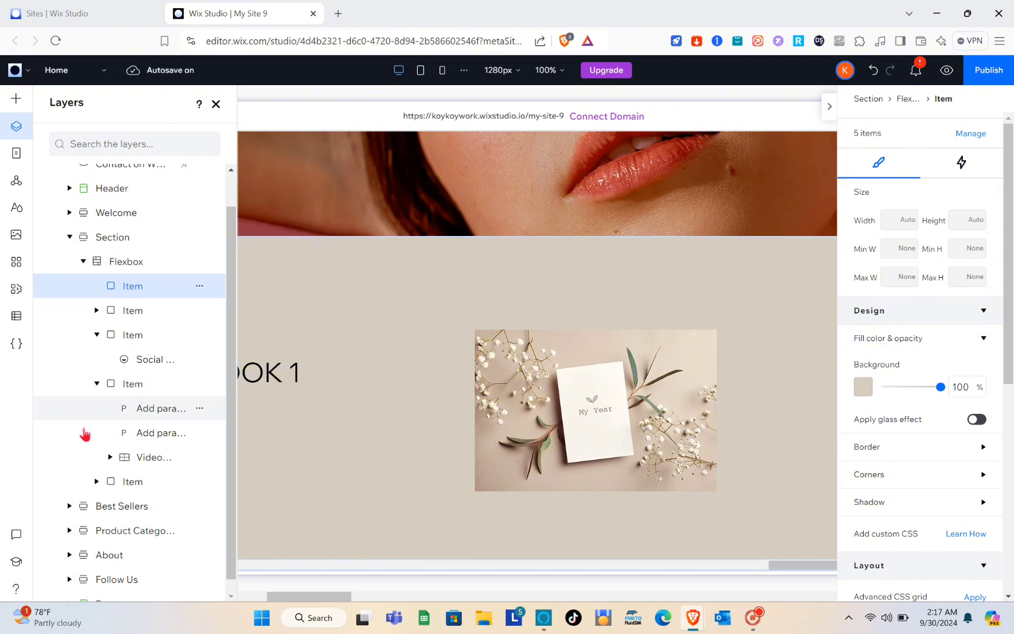
scroll(84, 433, "up", 2)
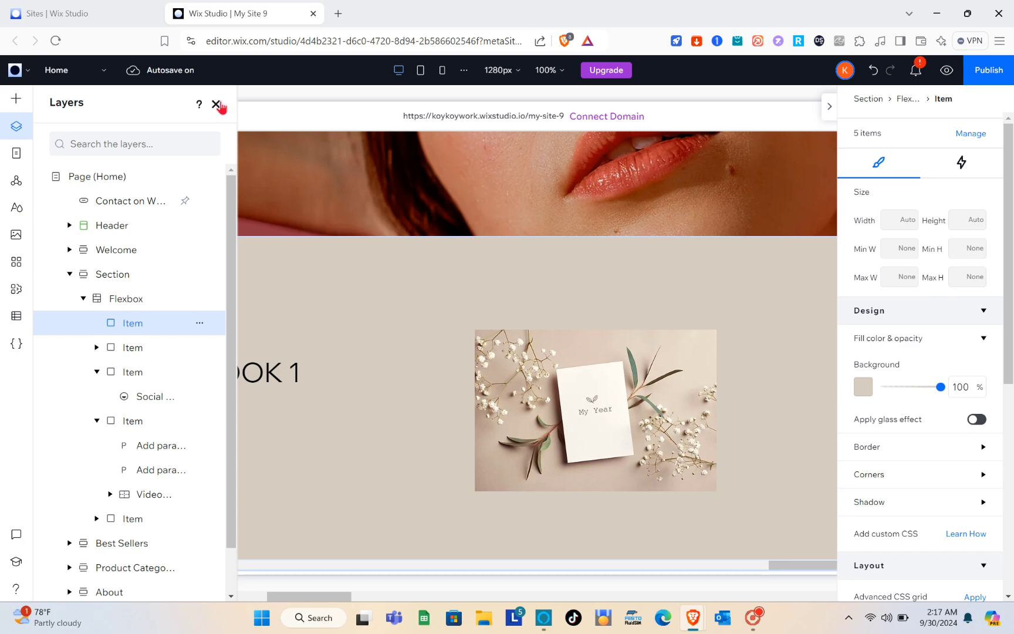
left_click(216, 104)
- Add an Image element to the empty first item and place it at about X 748, Y 32
scroll(267, 370, "down", 1)
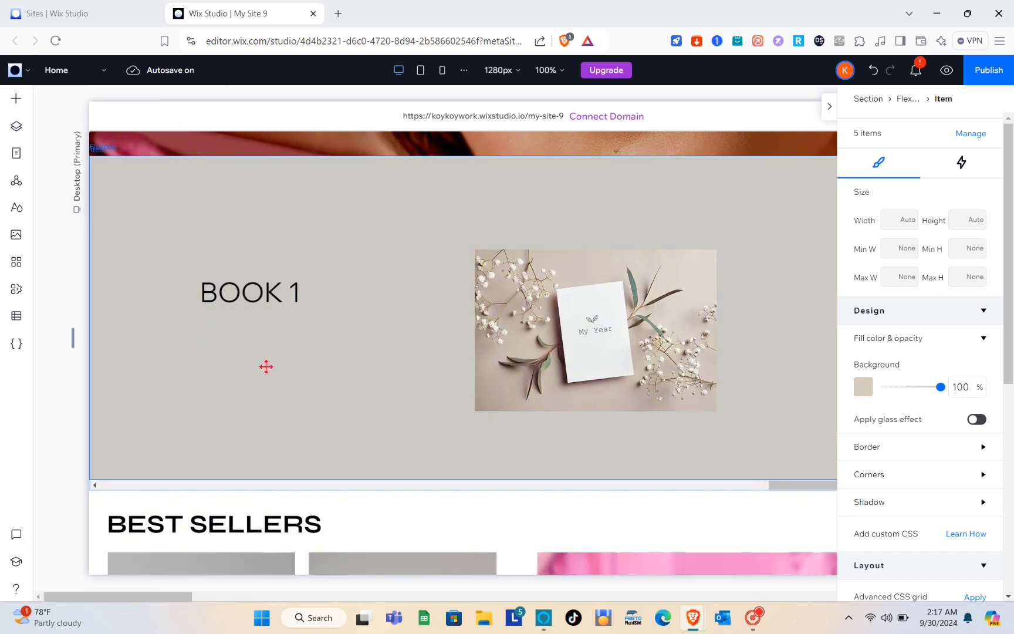
scroll(266, 367, "up", 1)
scroll(220, 515, "down", 2)
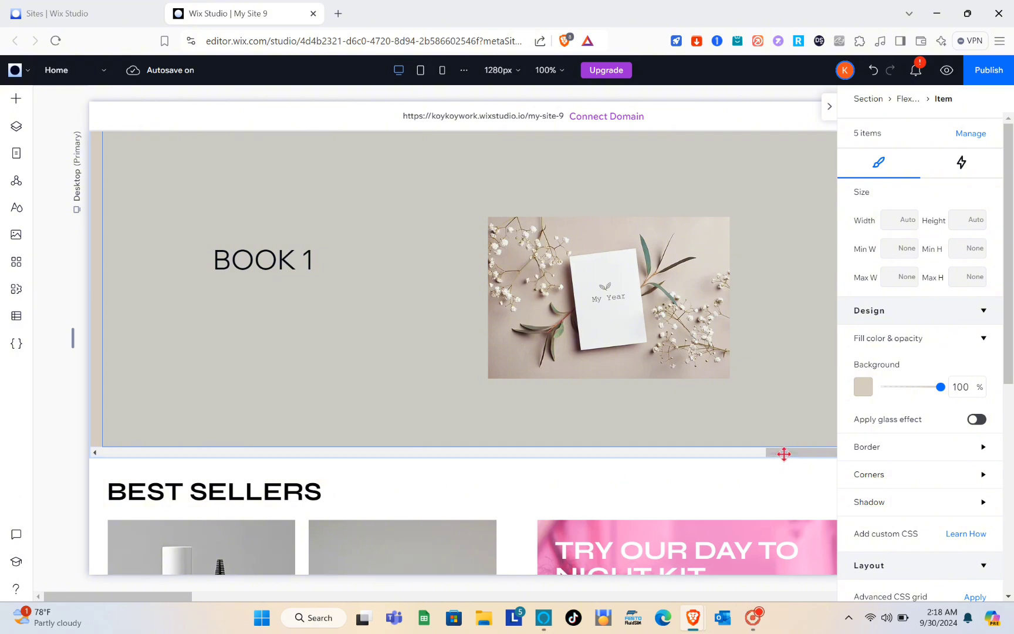
left_click_drag(718, 452, 993, 390)
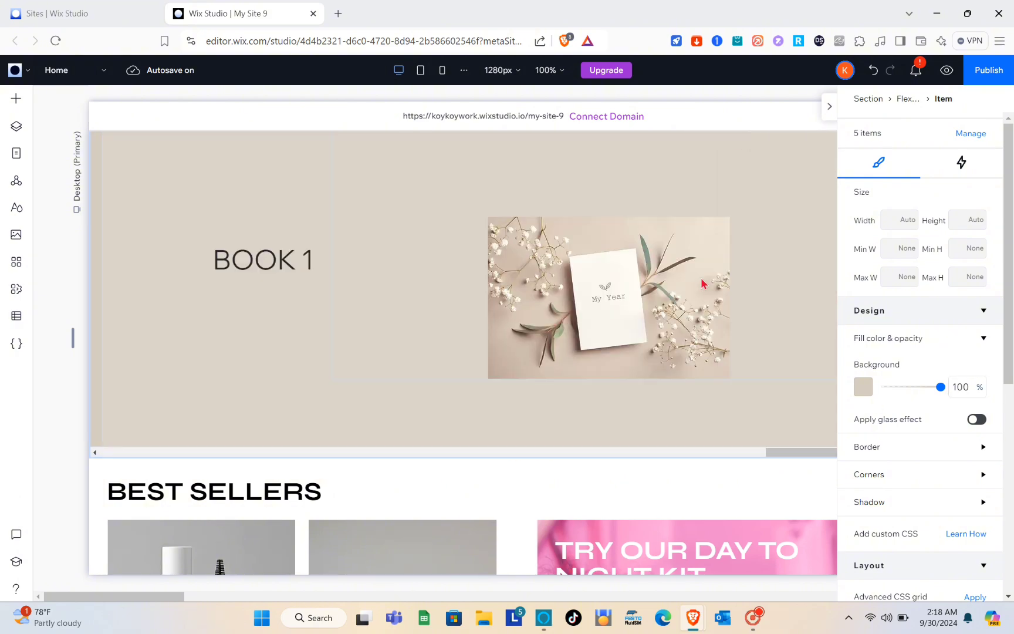
scroll(522, 317, "left", 20)
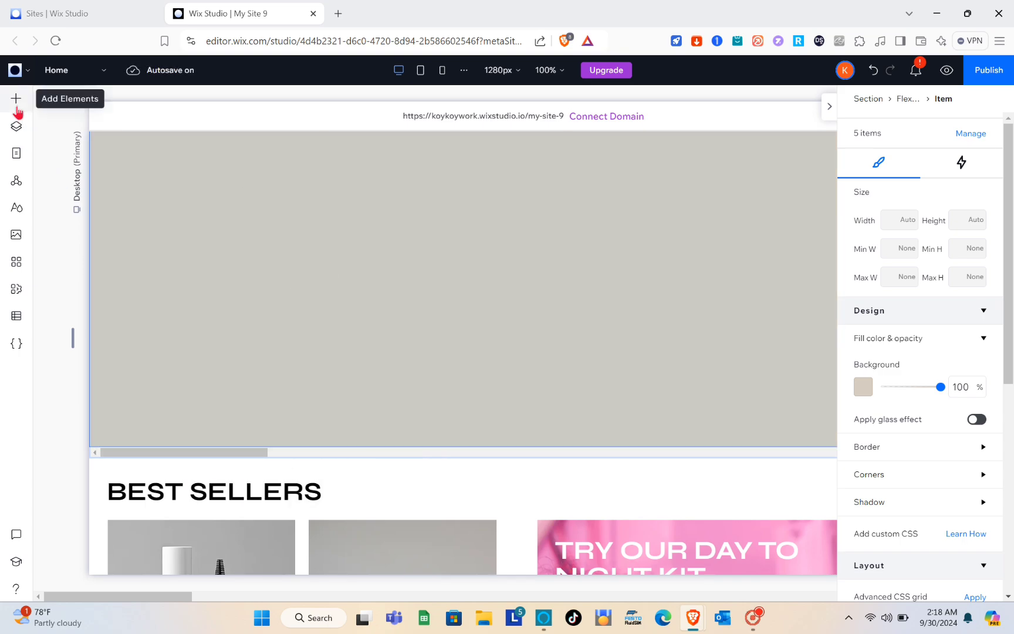
left_click(17, 109)
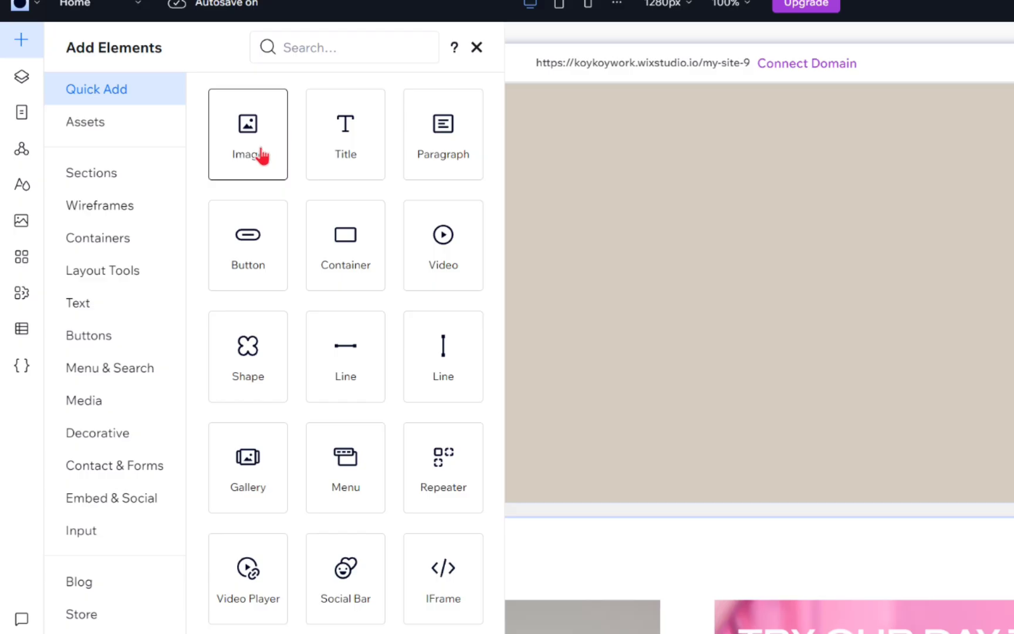
left_click_drag(261, 155, 333, 220)
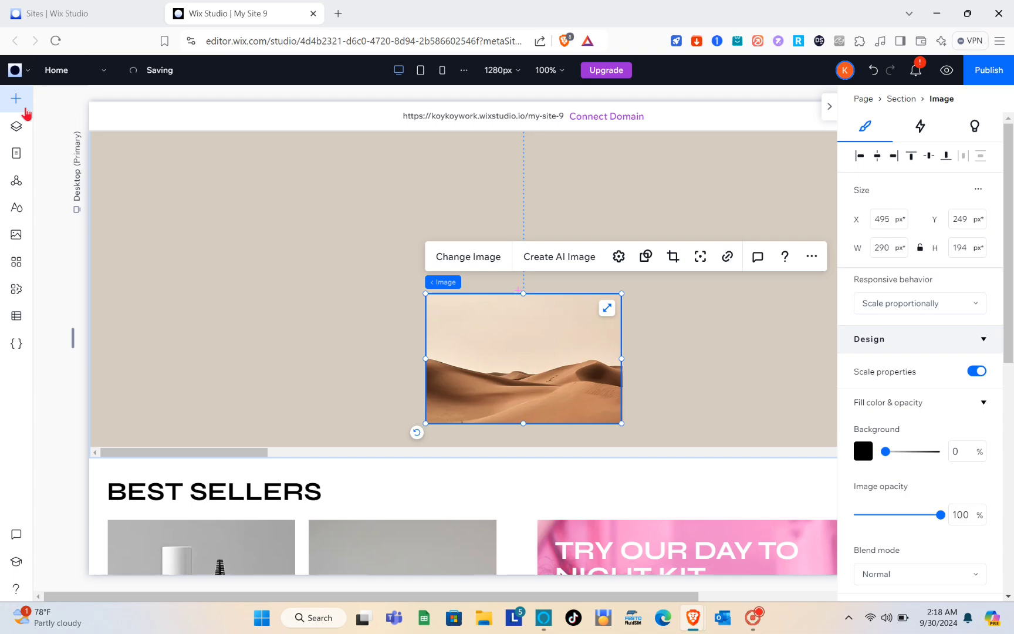
left_click(25, 112)
left_click_drag(201, 182, 213, 182)
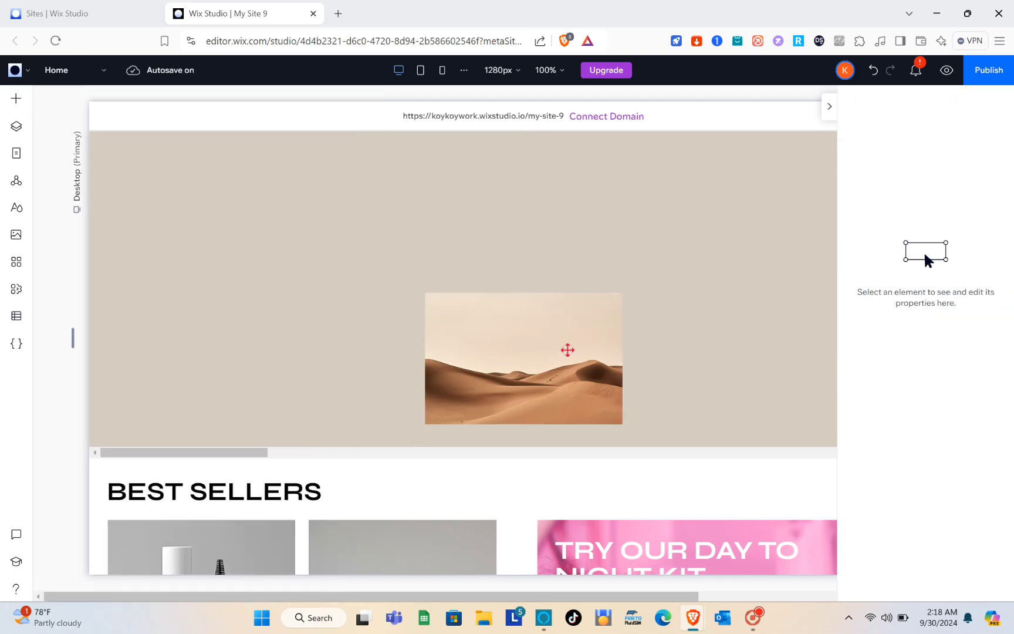
left_click_drag(568, 350, 620, 267)
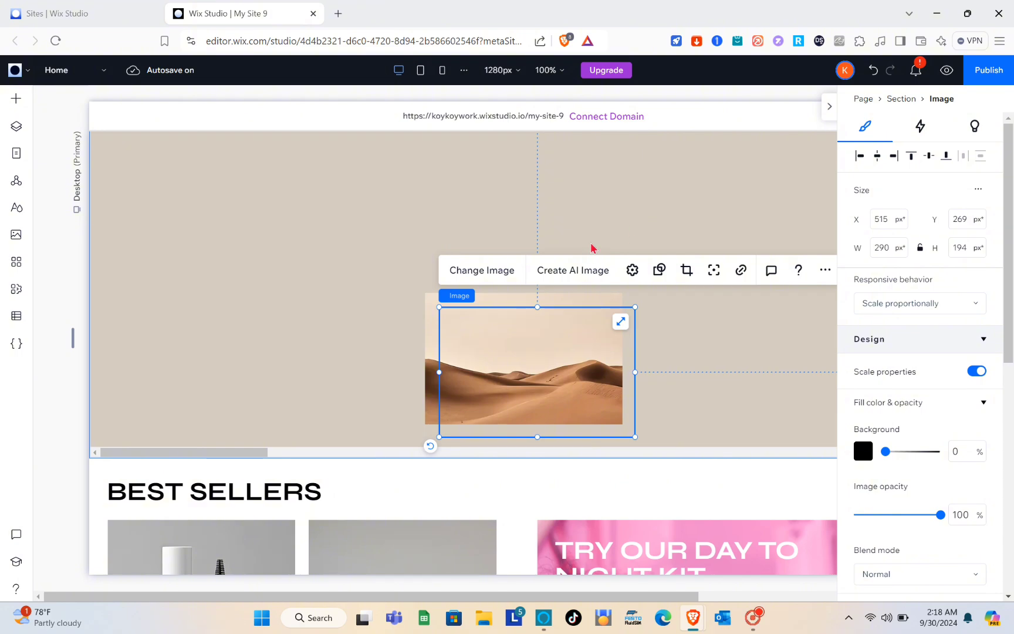
left_click_drag(567, 353, 567, 343)
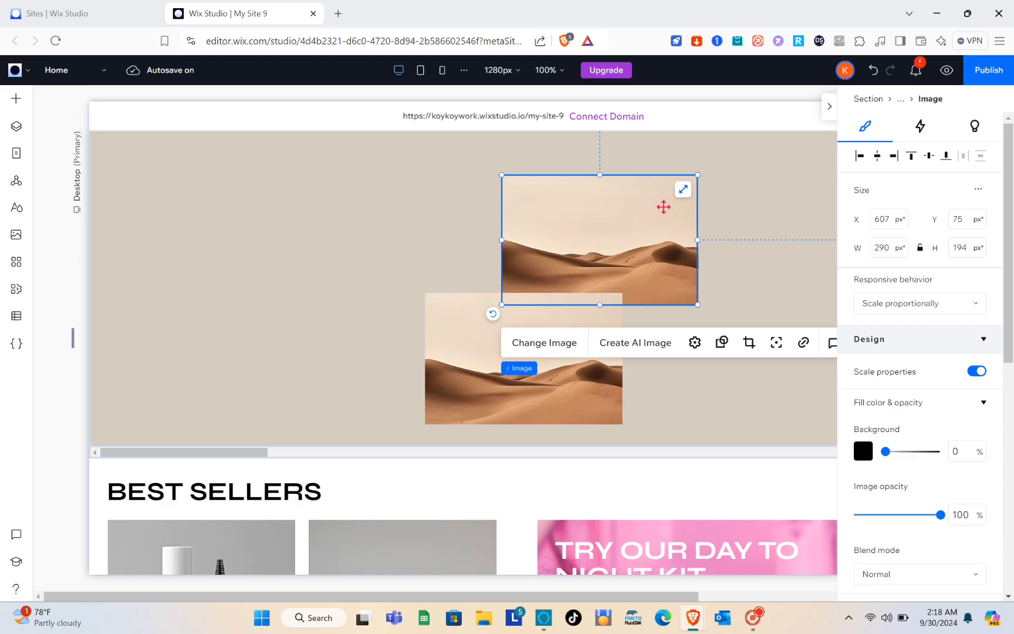
left_click_drag(697, 194, 742, 186)
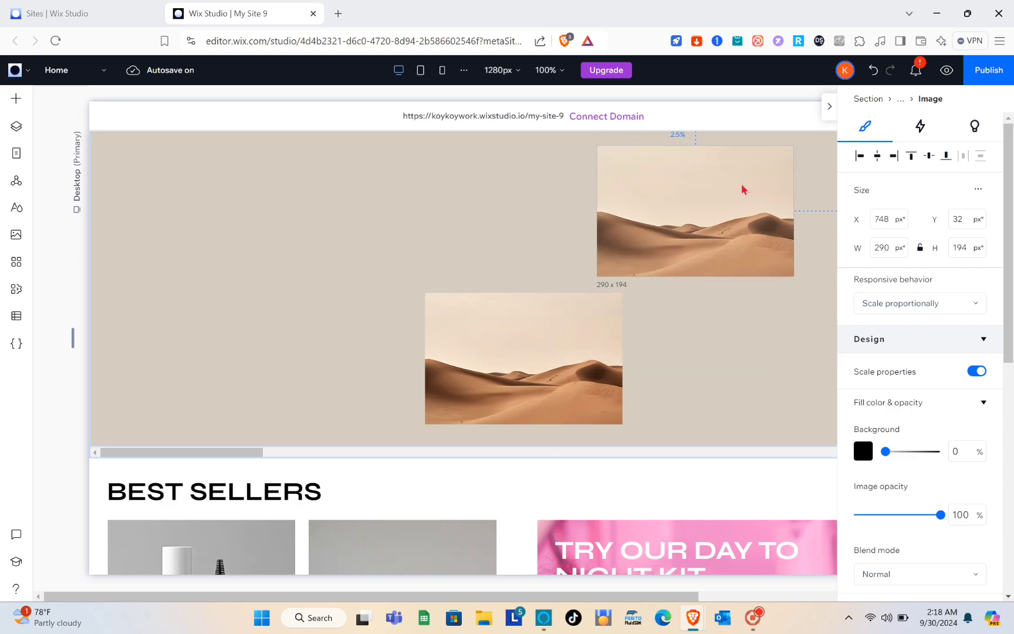
- Add a Title element to the first item and place it to the left of the desert image
left_click(16, 101)
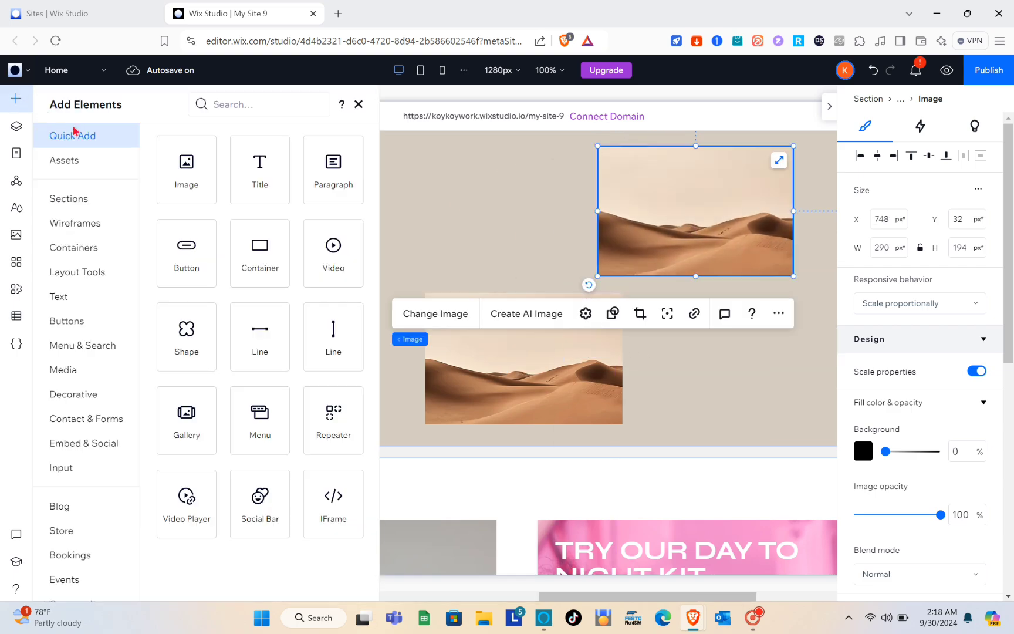
left_click(256, 174)
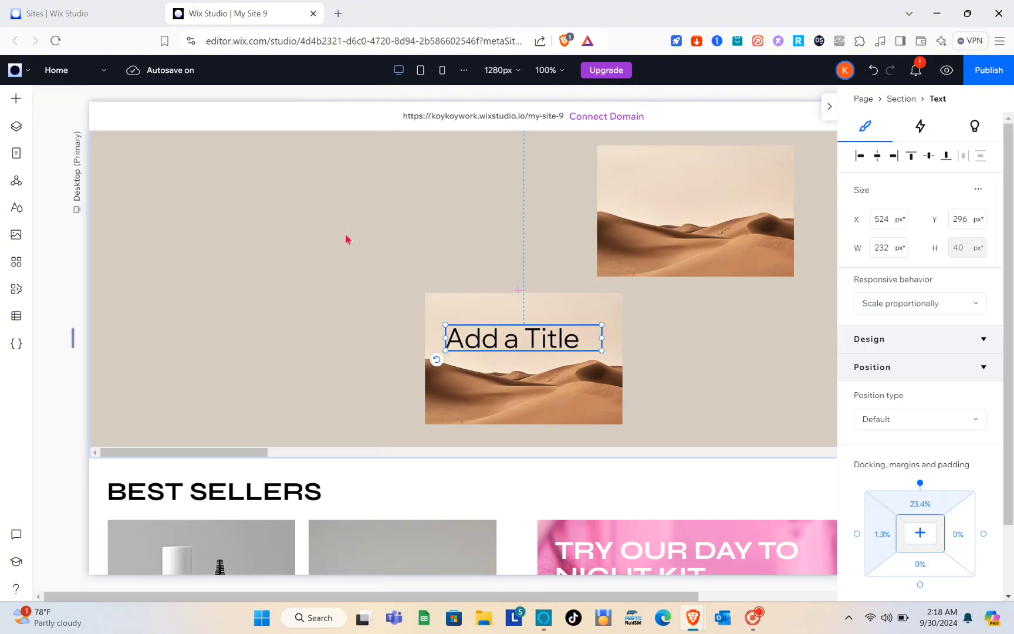
left_click_drag(480, 336, 284, 226)
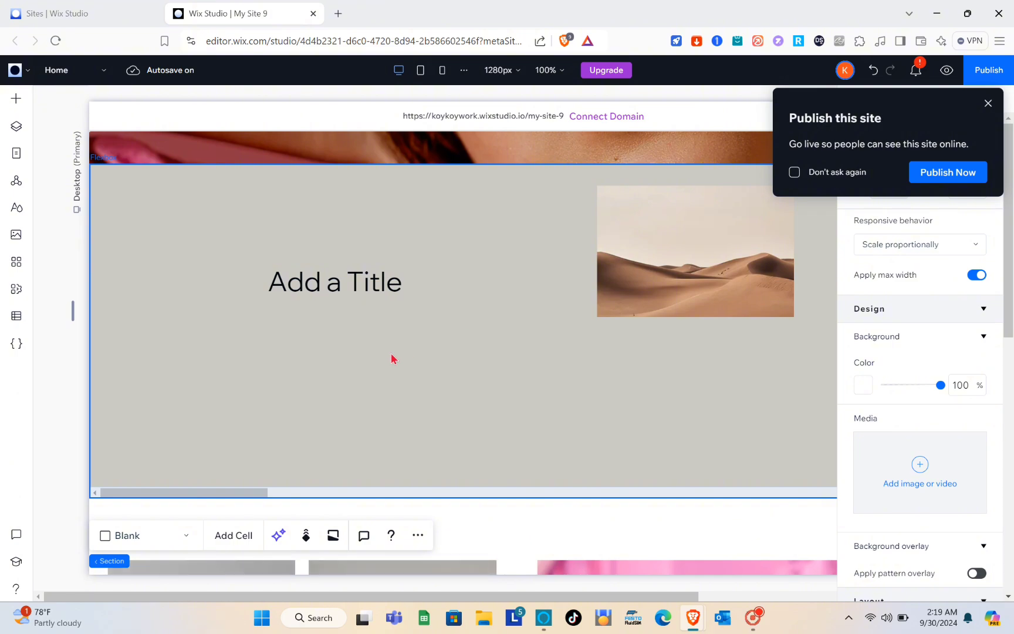
- Hide the slides flexbox's scrollbar and add Arrows as its navigation
left_click(16, 126)
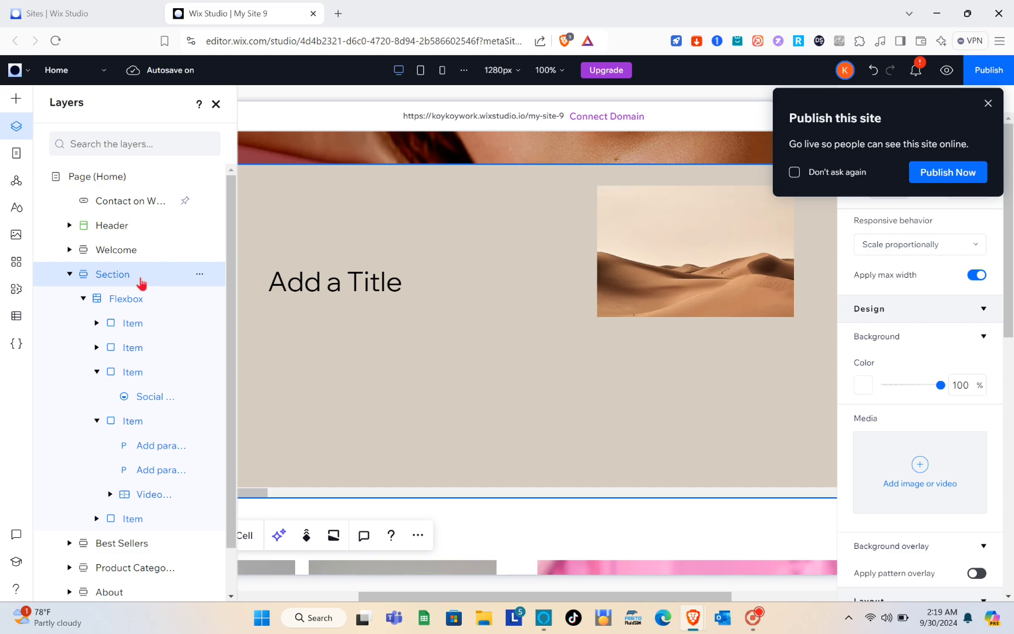
left_click(127, 300)
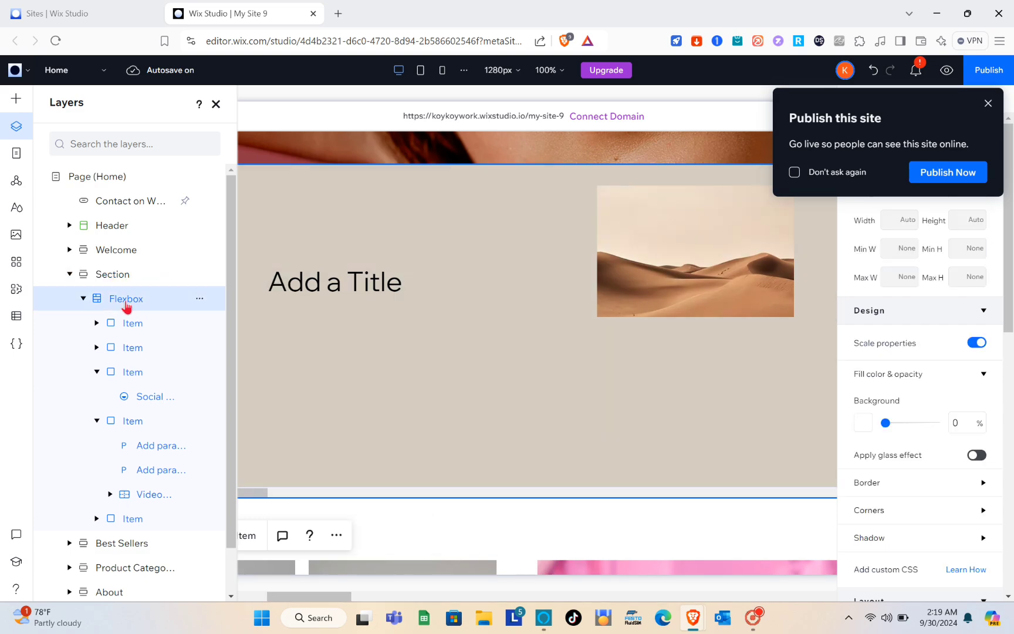
left_click(988, 106)
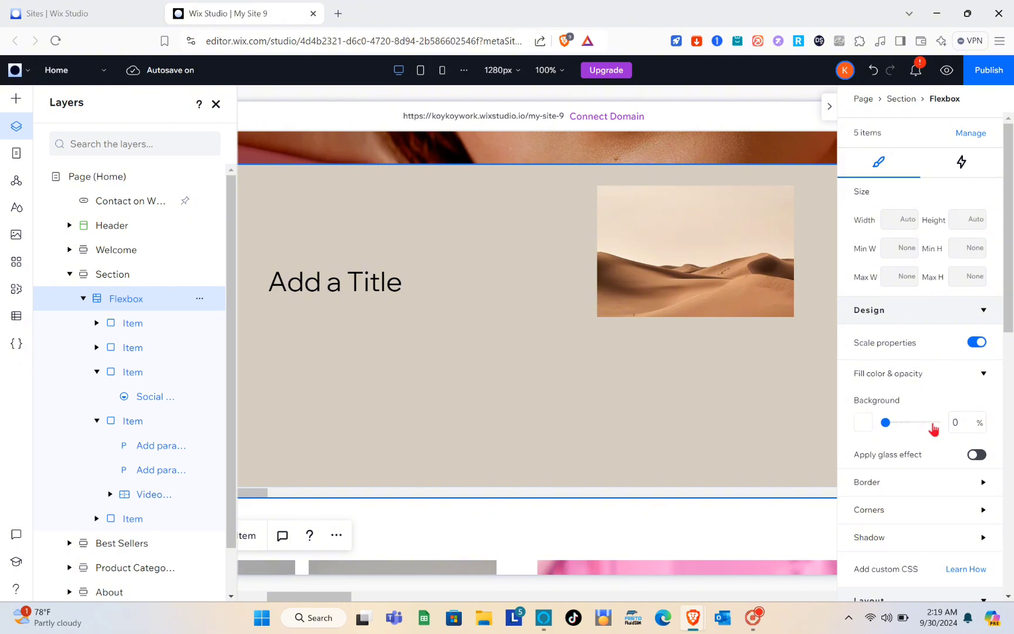
scroll(932, 428, "down", 1)
scroll(933, 428, "up", 1)
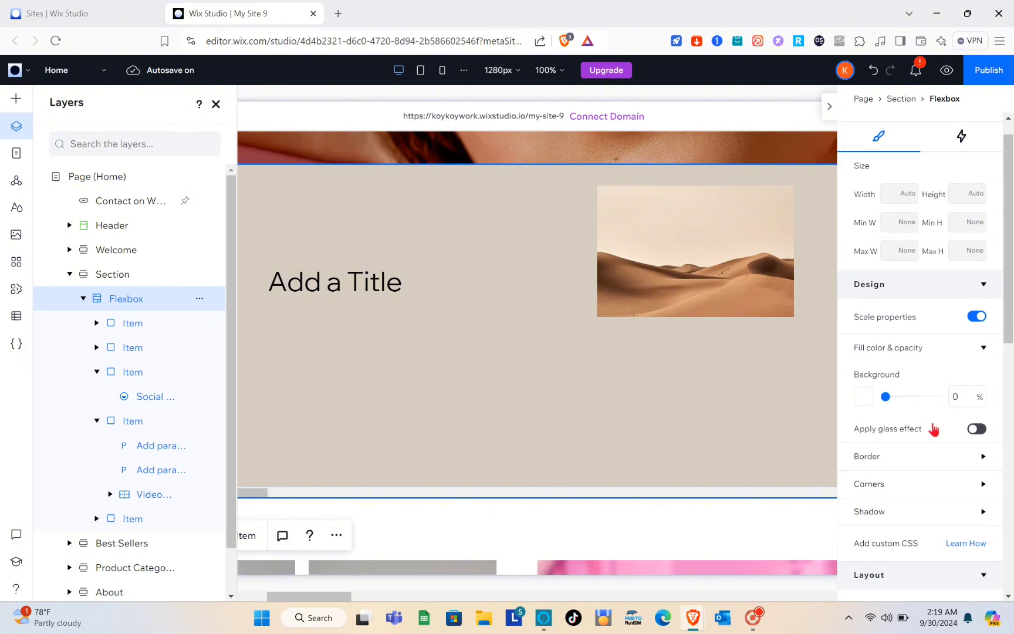
scroll(933, 429, "down", 2)
scroll(933, 429, "down", 3)
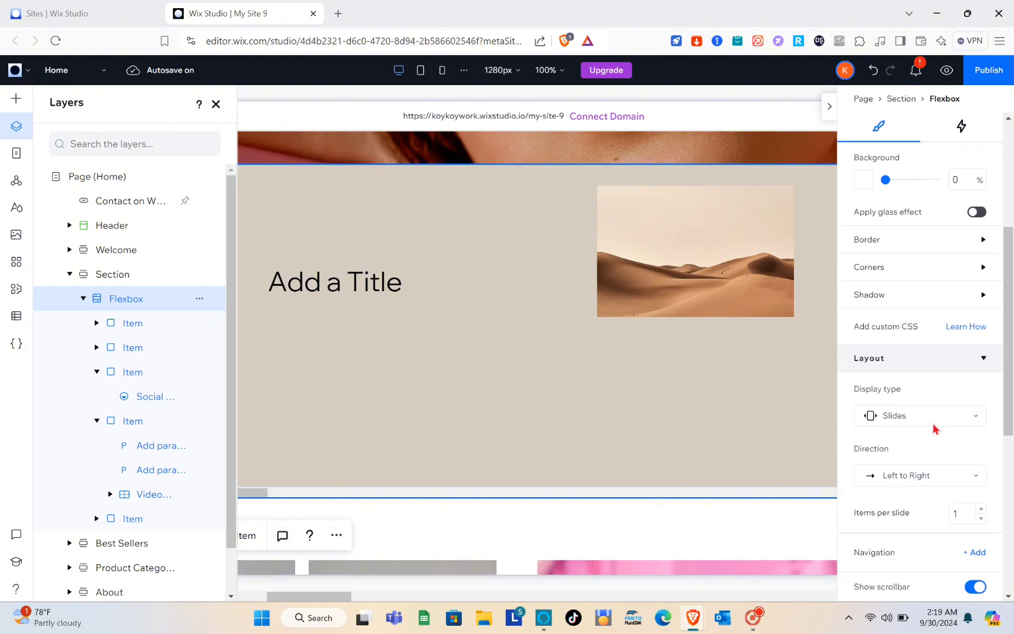
scroll(933, 428, "down", 2)
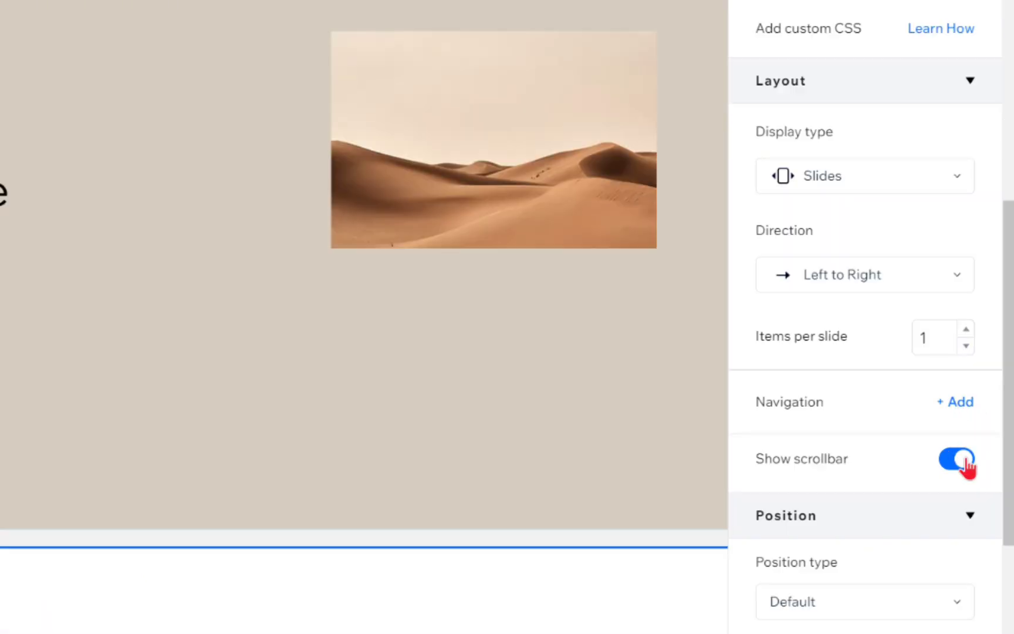
left_click(965, 461)
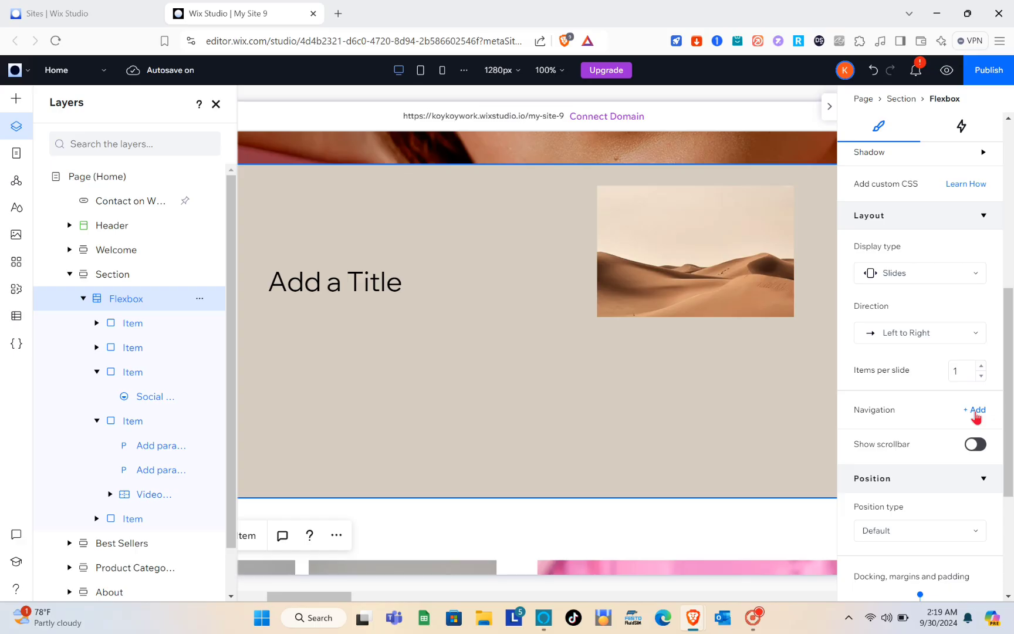
left_click(957, 403)
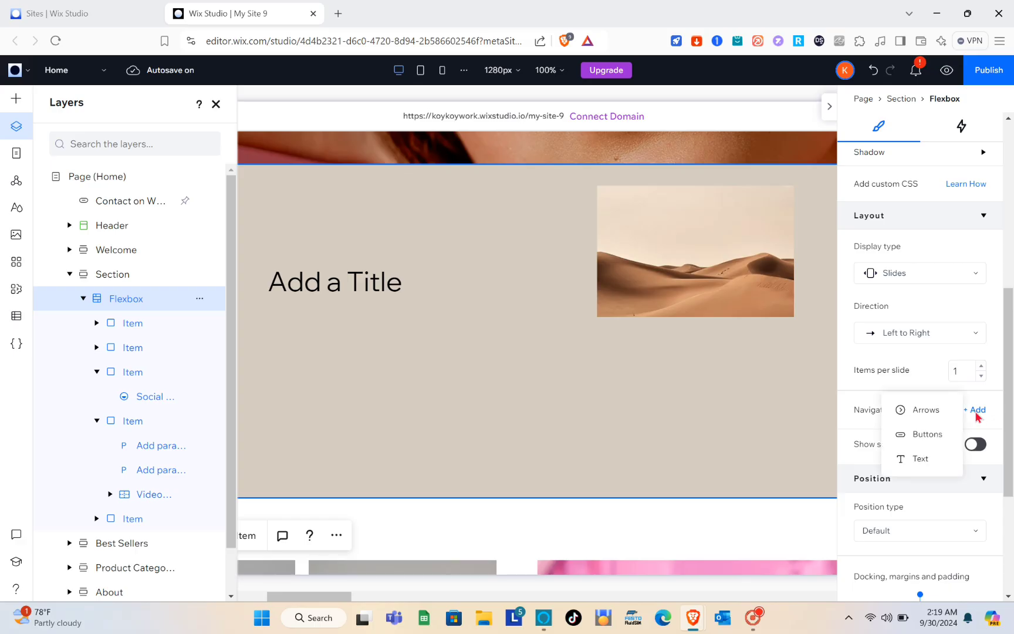
left_click(925, 410)
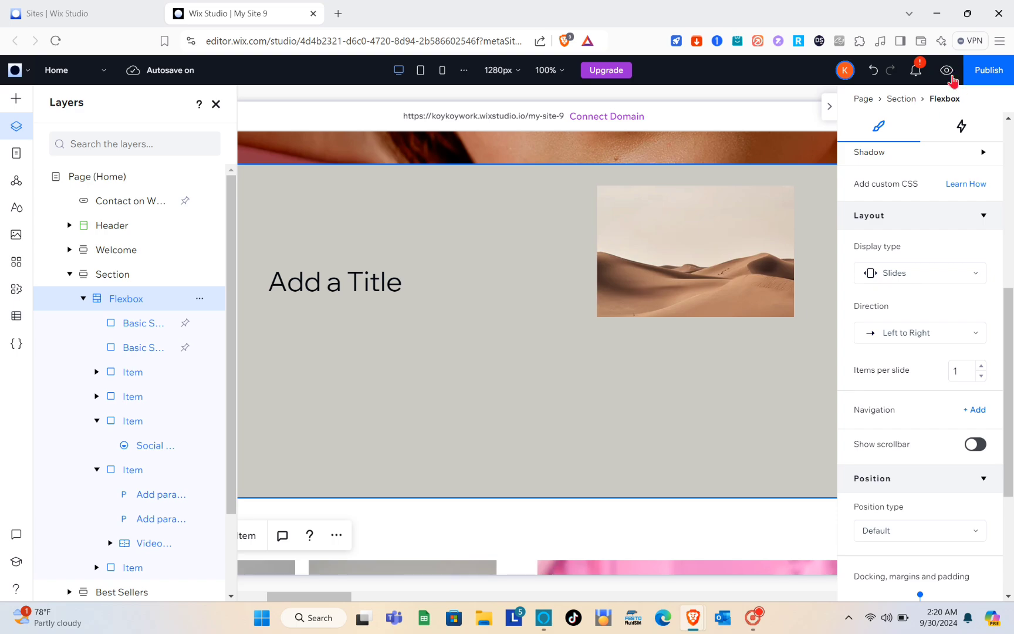
- Preview the site and advance through the slideshow with its next arrow up to the BOOK 1 slide
left_click(946, 71)
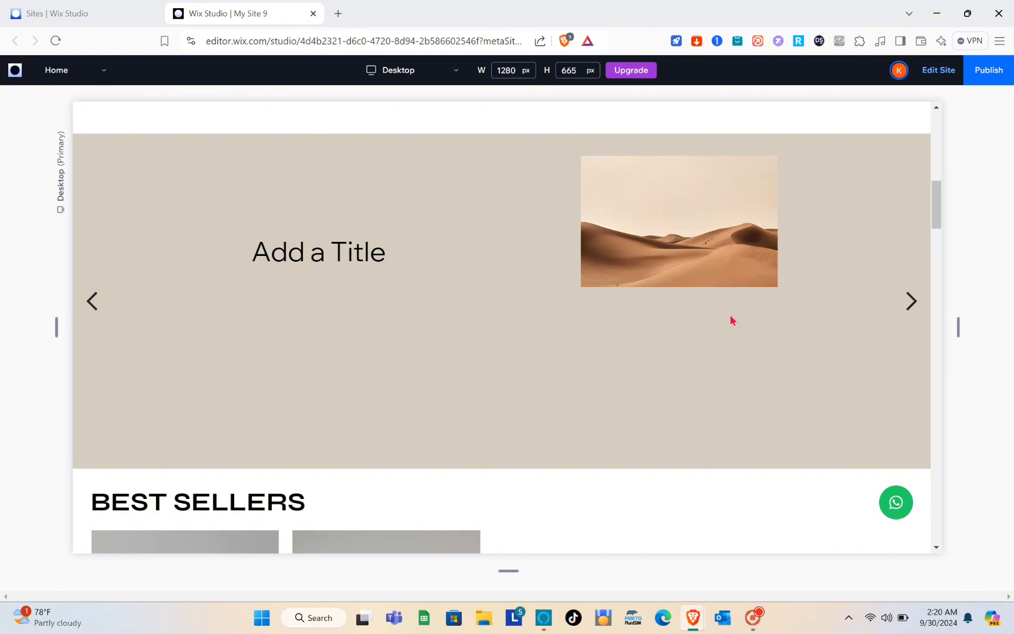
left_click(910, 301)
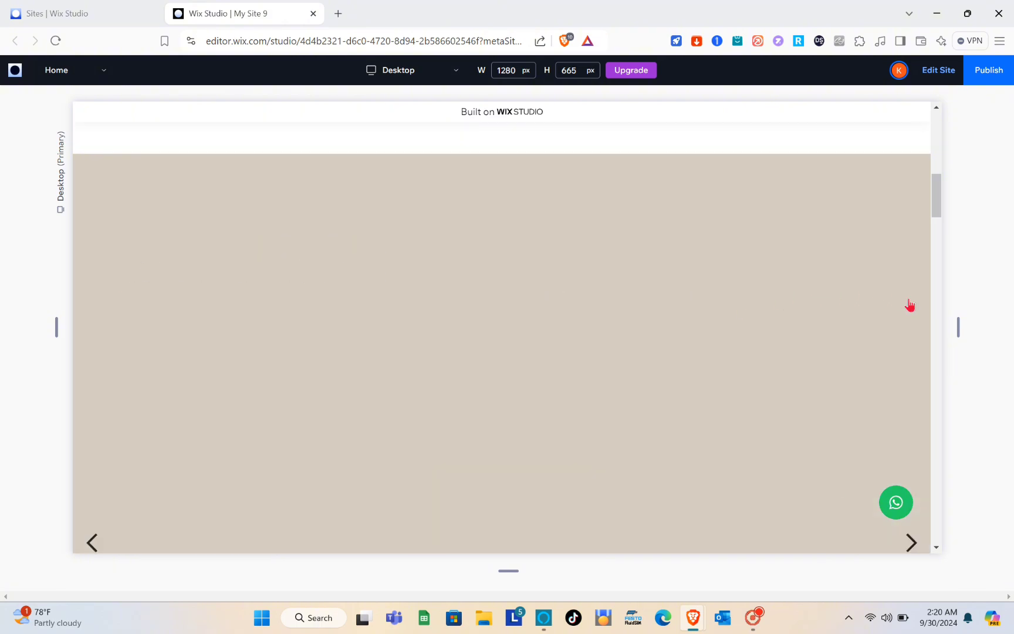
left_click(911, 342)
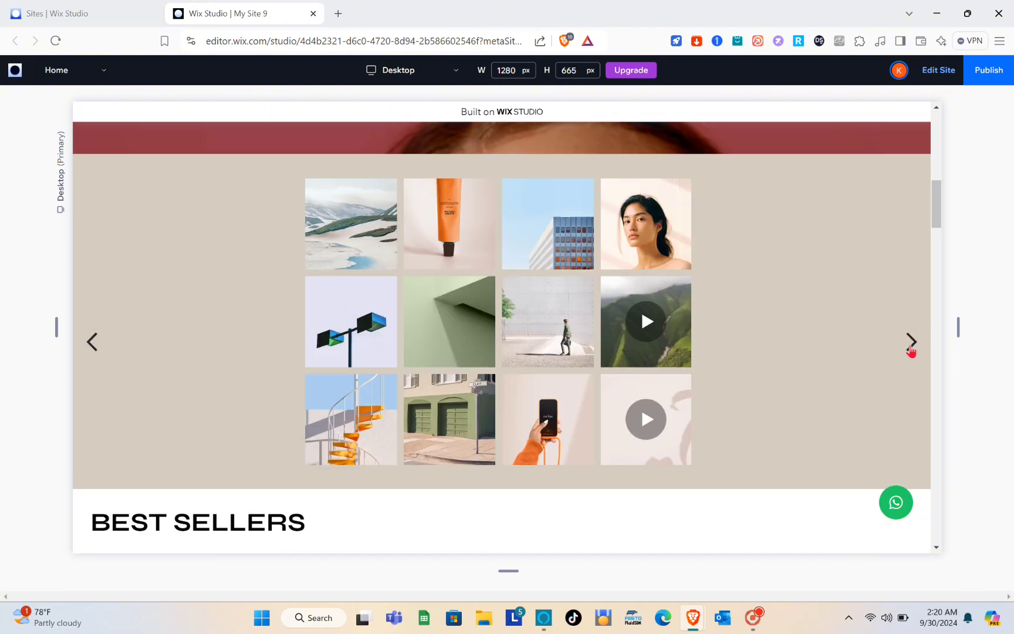
left_click(911, 342)
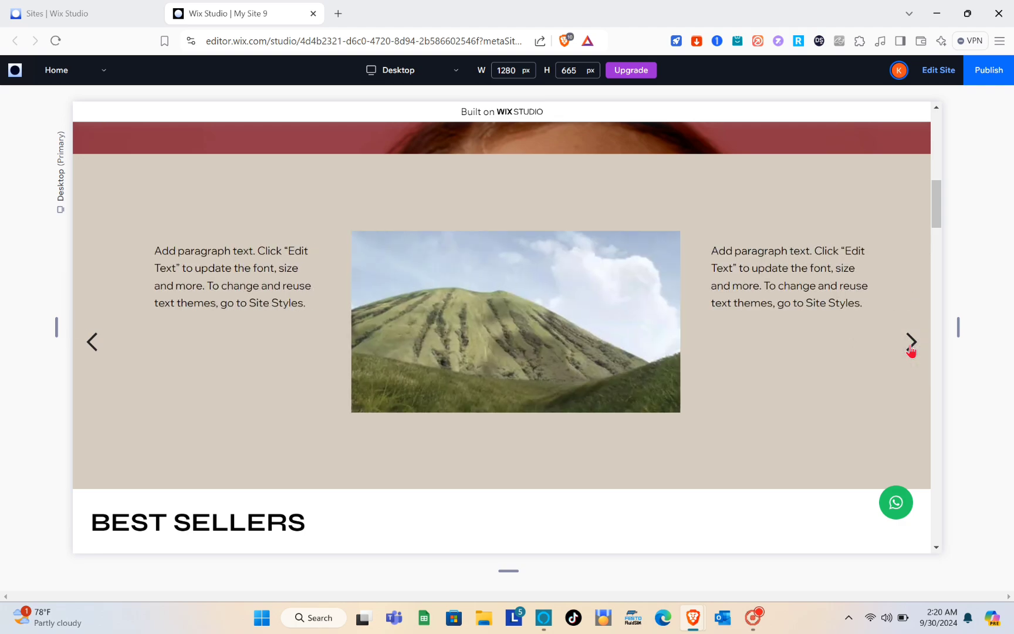
left_click(912, 341)
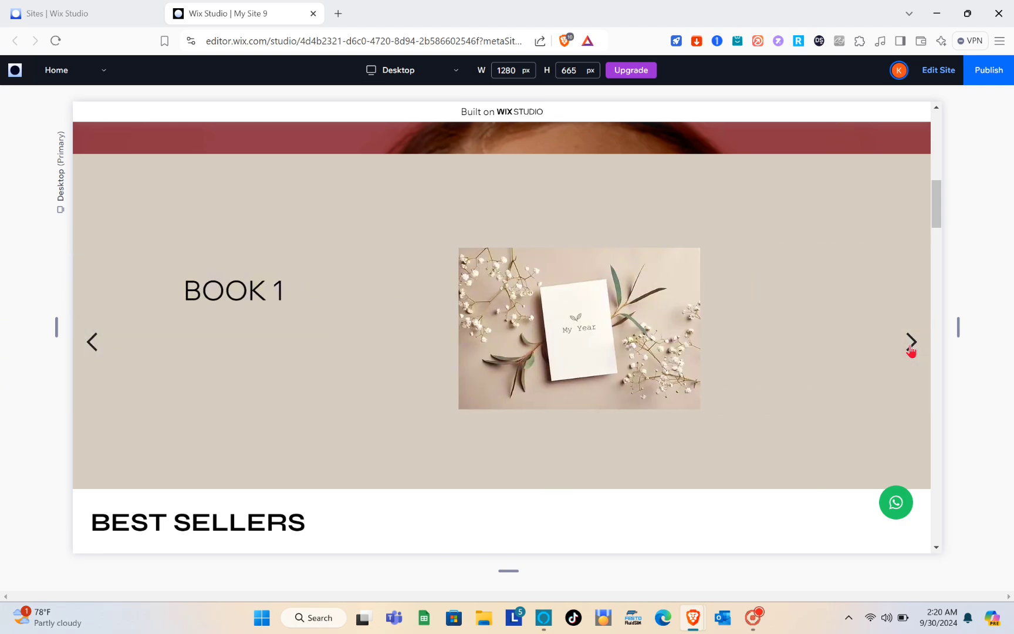